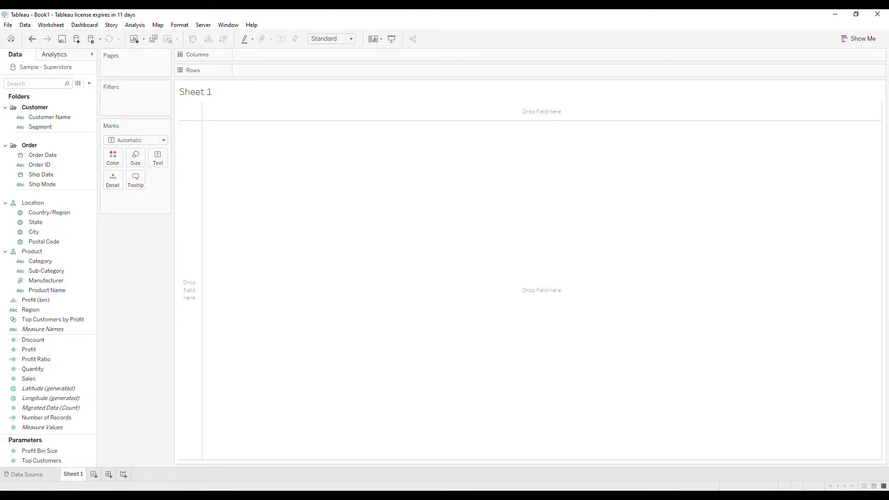
Step: Plot the State field as points on a map in Sheet 1
left_click(36, 222)
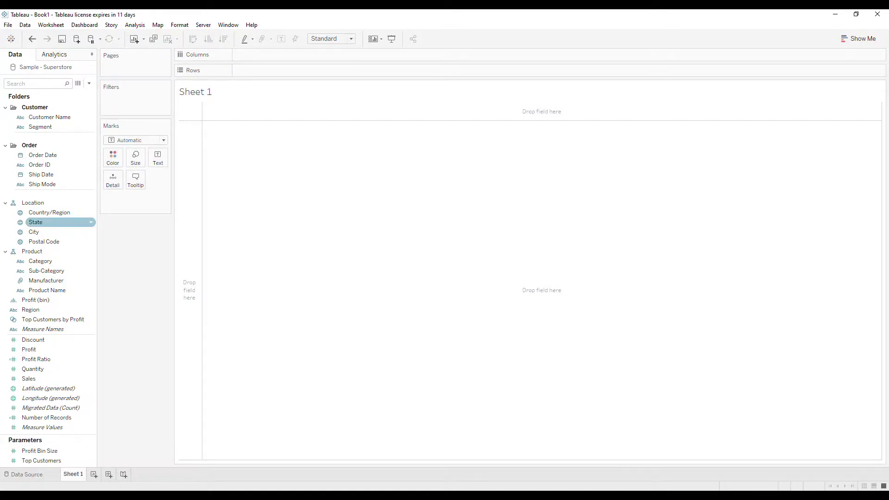
double_click(36, 222)
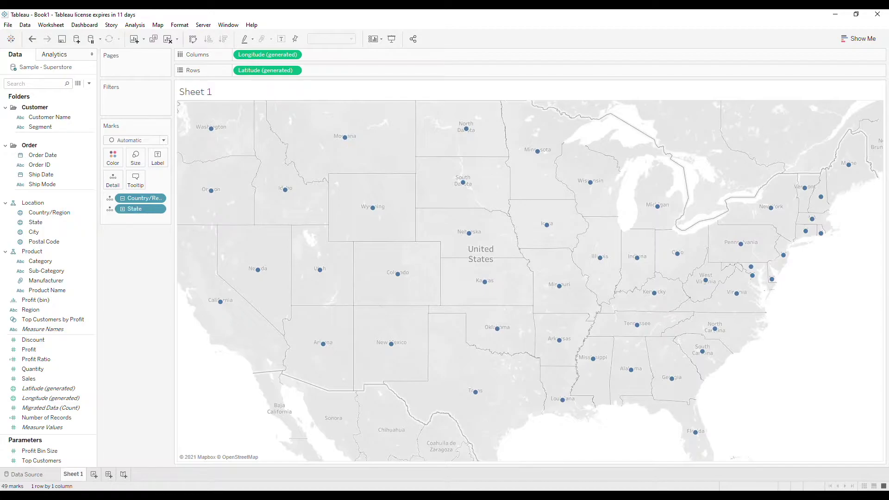
left_click(35, 222)
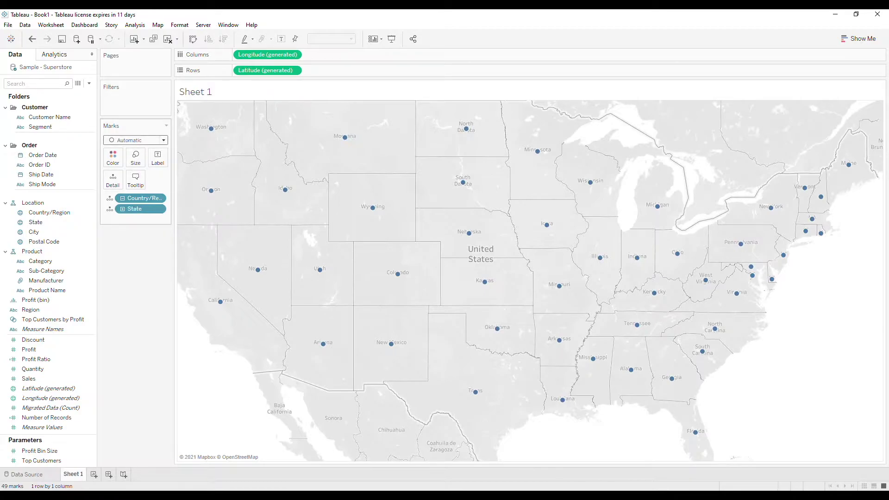
Step: Set the mark type to Map and colour the states by Sales
left_click(134, 140)
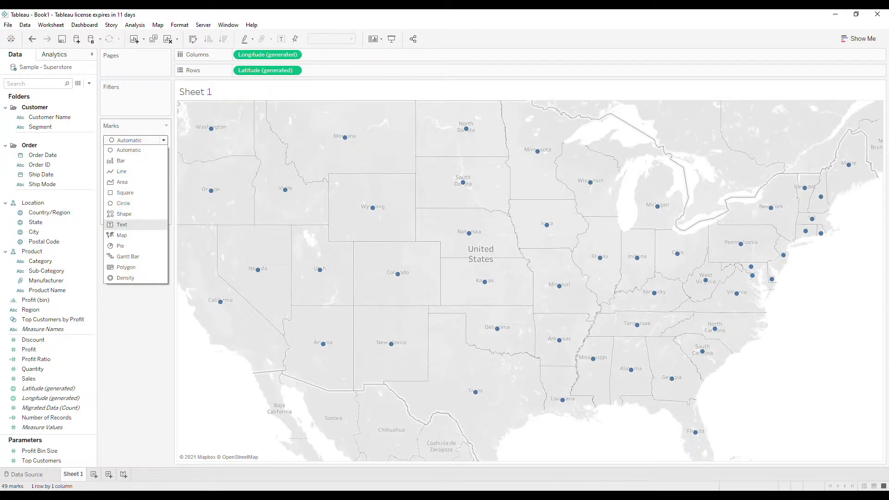
left_click(121, 236)
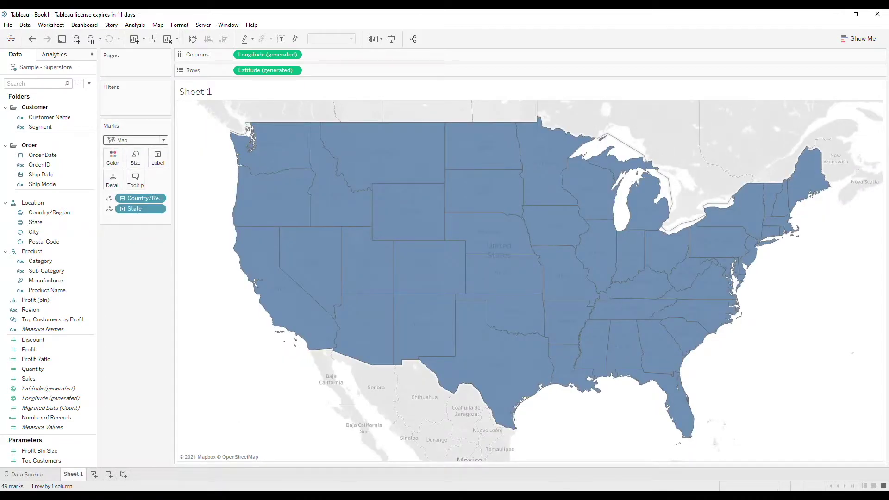
left_click_drag(29, 378, 112, 157)
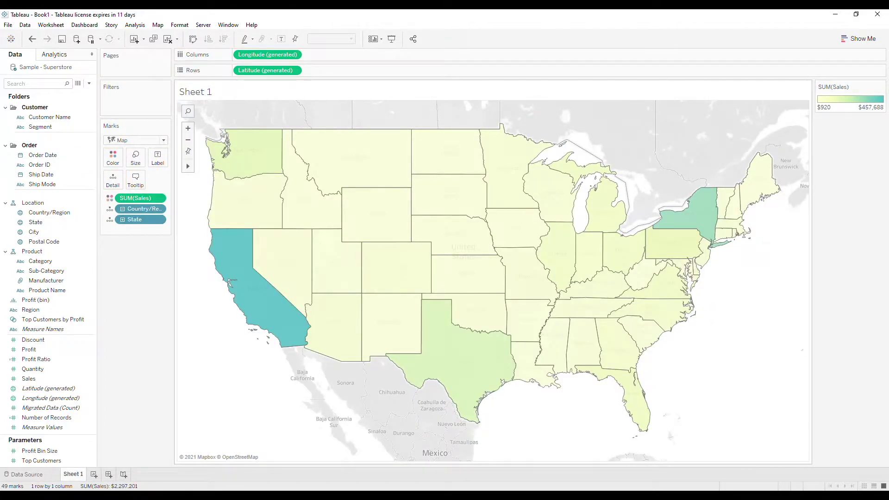
mouse_move(259, 291)
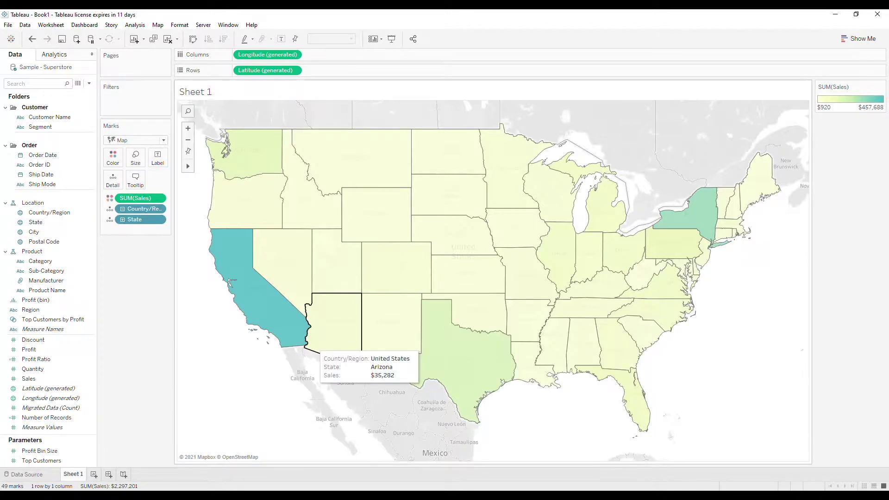
Step: Add a second Latitude (generated) field to Rows beside the first, and look at each map's separate marks settings
left_click(49, 389)
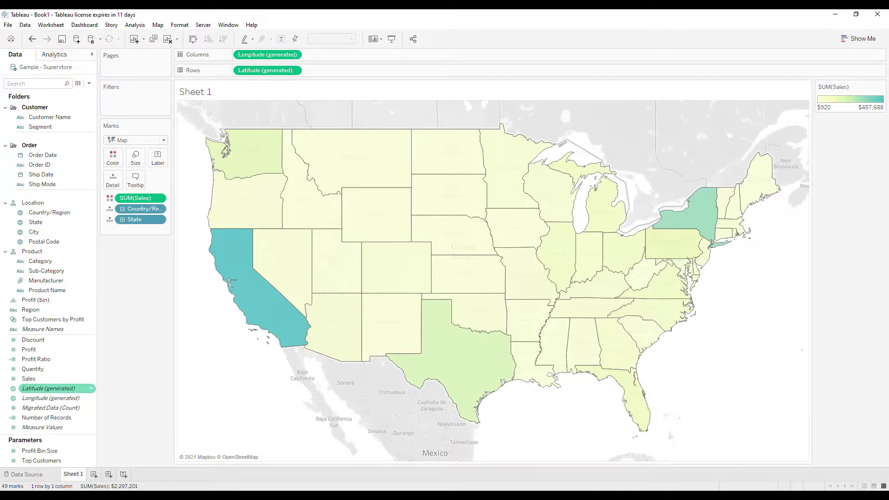
left_click_drag(48, 388, 306, 71)
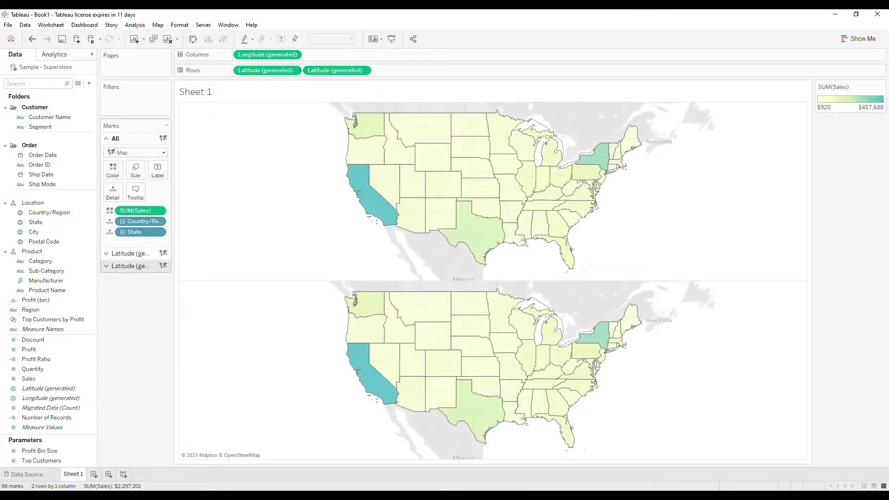
left_click(130, 254)
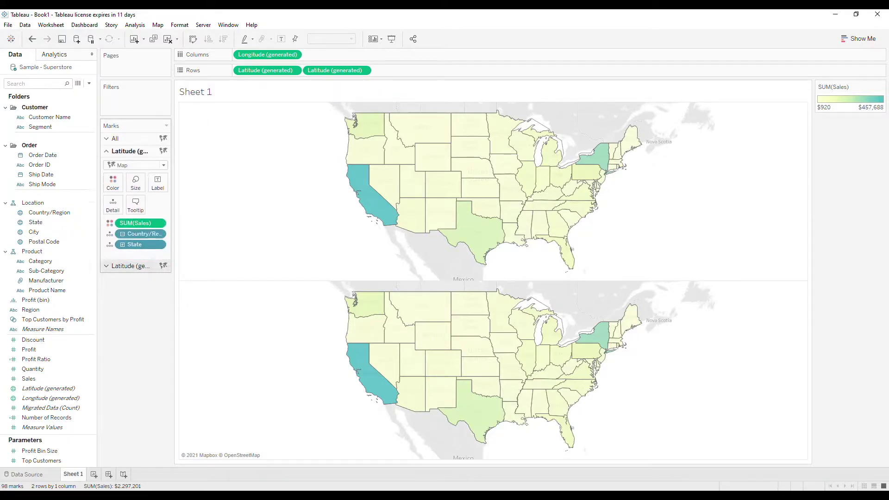
left_click(130, 266)
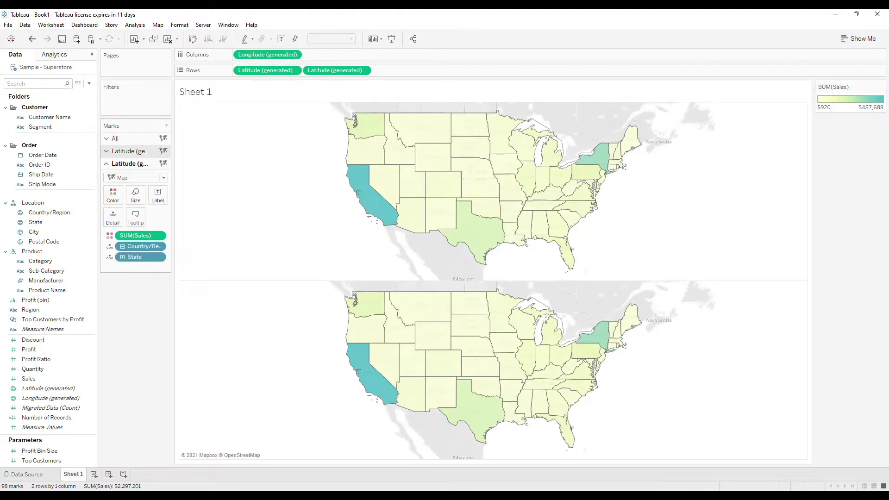
left_click(130, 151)
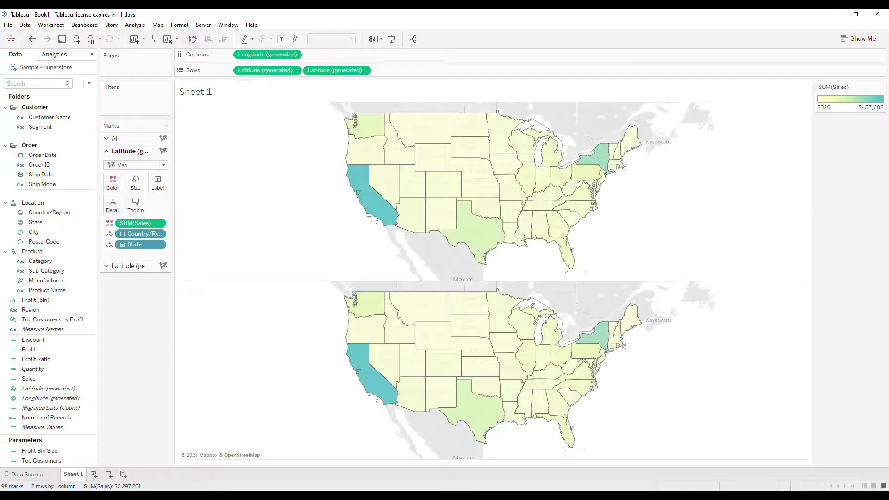
Step: Add City to the detail of the second latitude's marks so the lower map plots individual cities
left_click(130, 266)
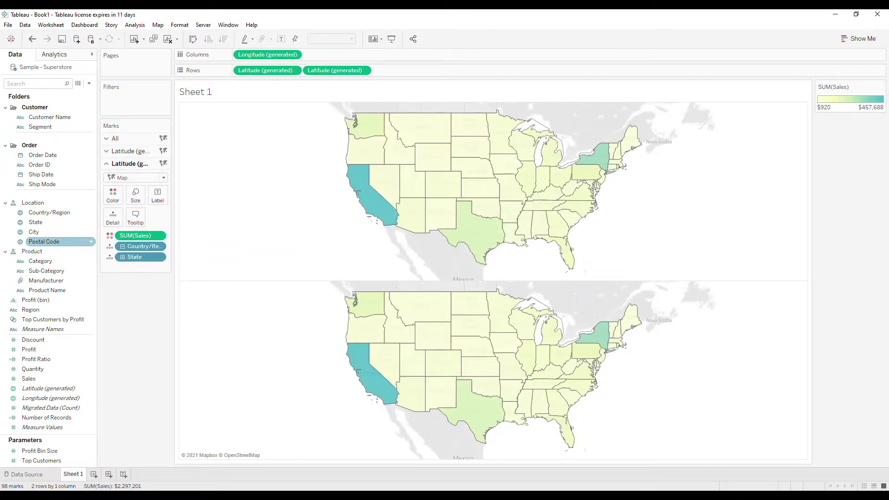
left_click(47, 232)
left_click_drag(47, 232, 113, 216)
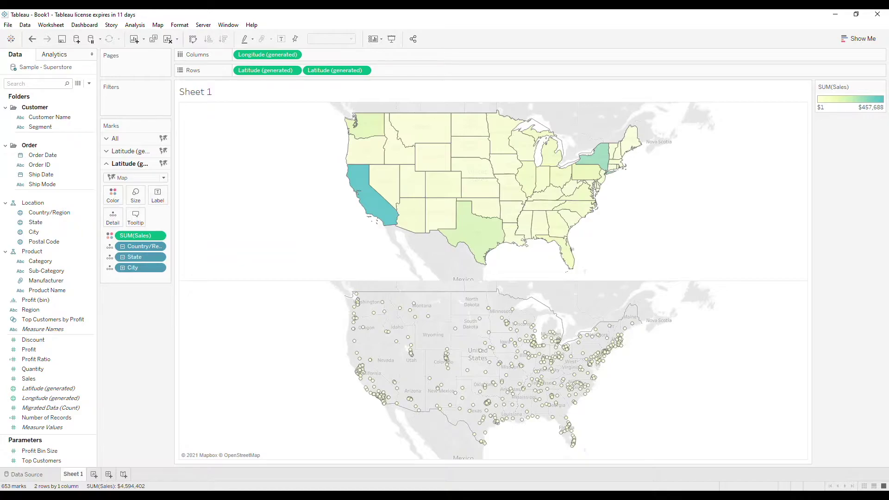
Step: Encode the lower map's city marks with Profit Ratio on both colour and size
left_click(37, 359)
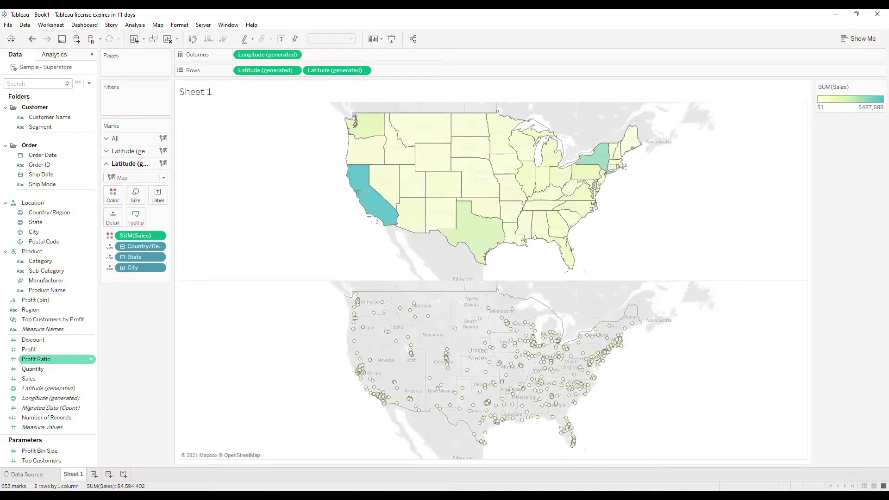
left_click_drag(36, 359, 124, 235)
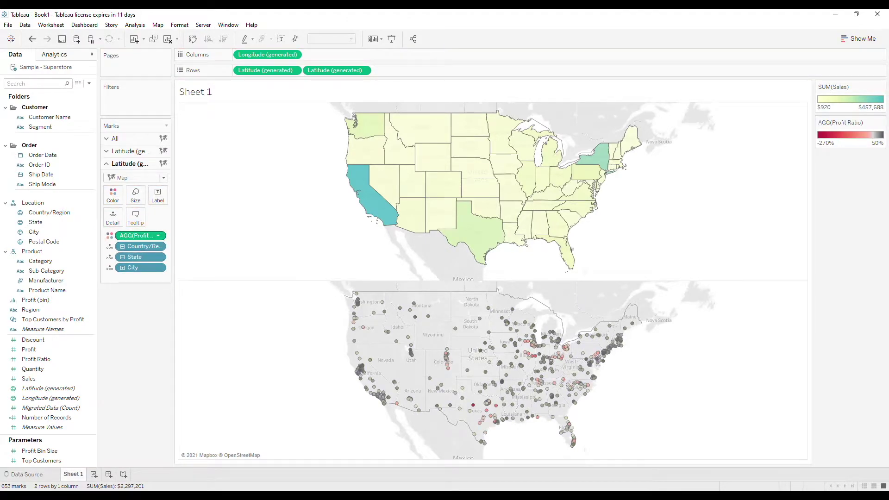
left_click_drag(138, 235, 136, 199)
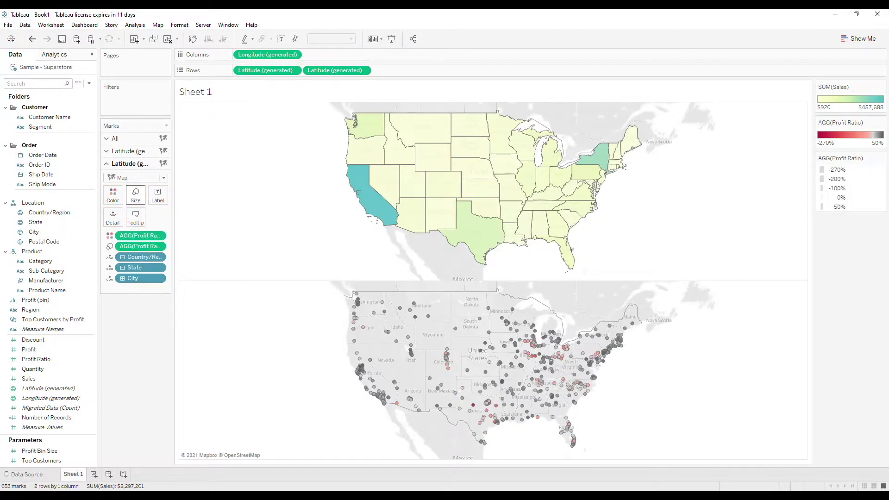
Step: Set the lower map's mark type to Circle and adjust the mark size to slightly larger than the default
left_click(136, 194)
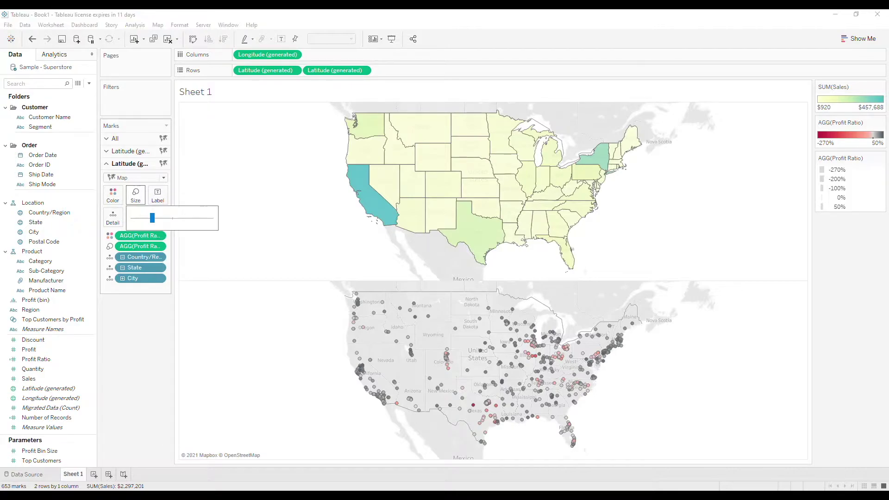
left_click_drag(152, 218, 188, 218)
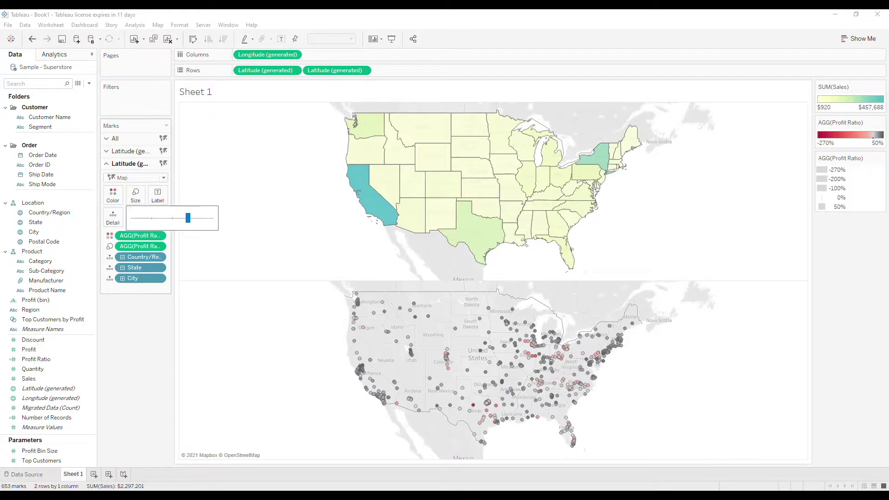
left_click(139, 178)
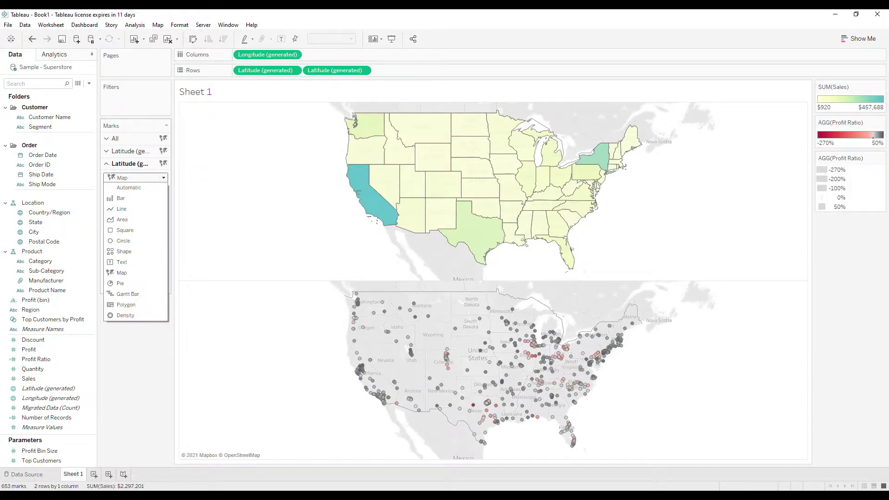
left_click(123, 241)
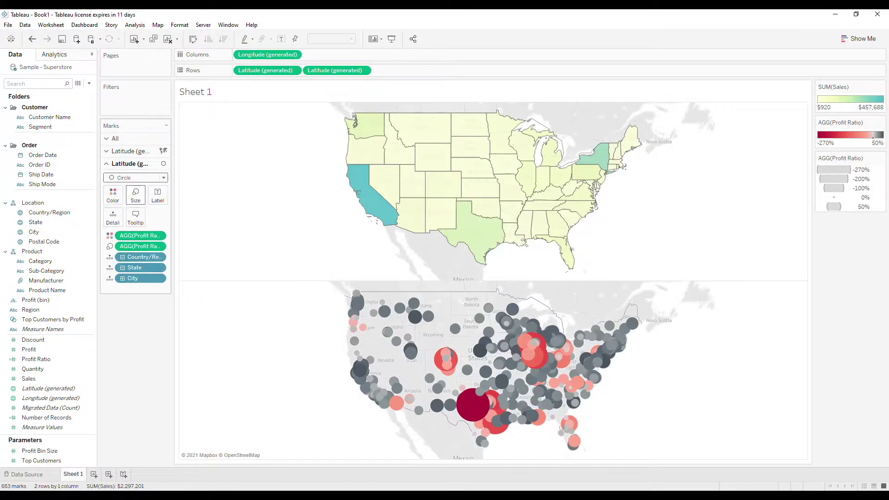
left_click(135, 195)
left_click_drag(188, 219, 171, 218)
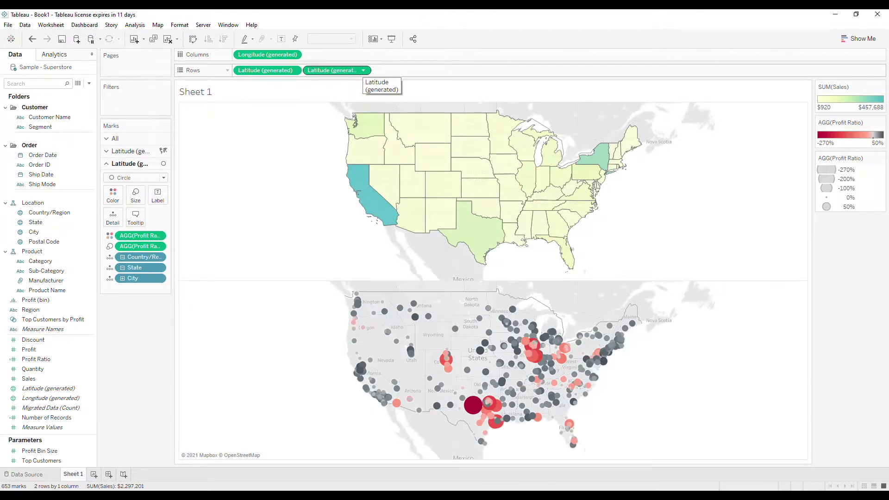
Step: Combine the state and city maps into one by making the second Latitude (generated) a dual axis
left_click(363, 70)
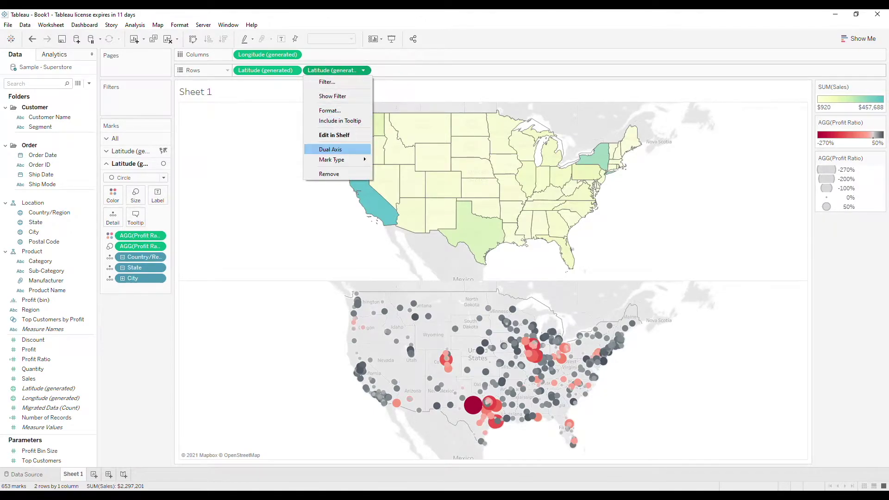
left_click(330, 149)
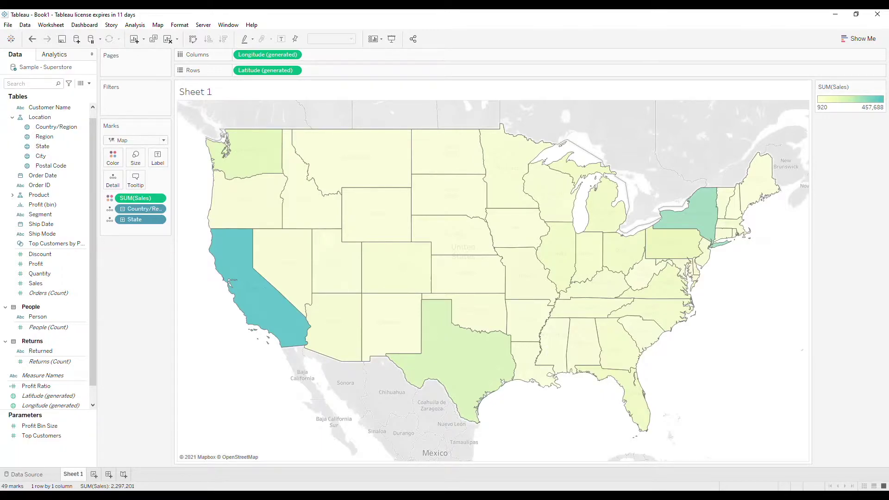
Step: Add City to the Sales map as a new marks layer, and compare the settings of the City and State layers
left_click_drag(41, 156, 230, 165)
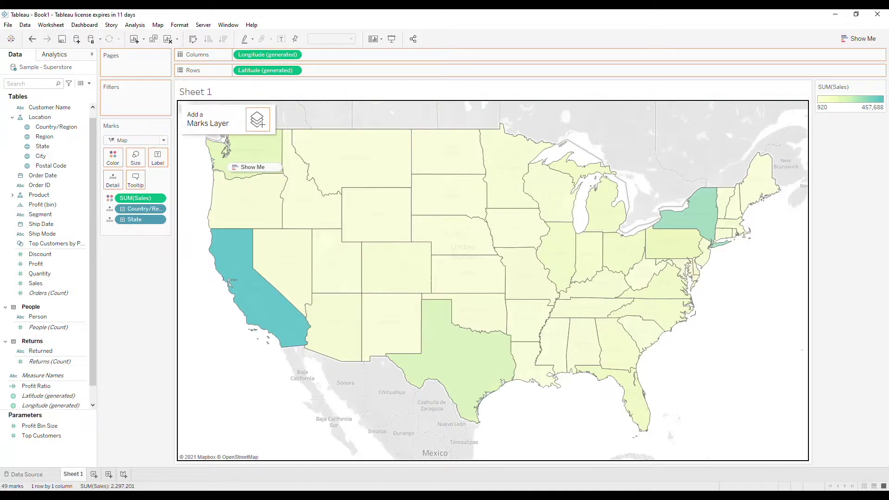
left_click_drag(255, 167, 258, 120)
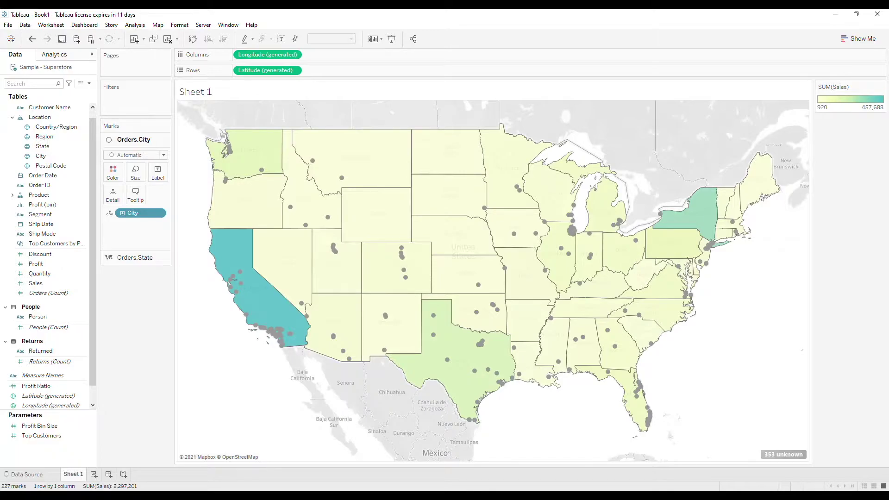
left_click(136, 257)
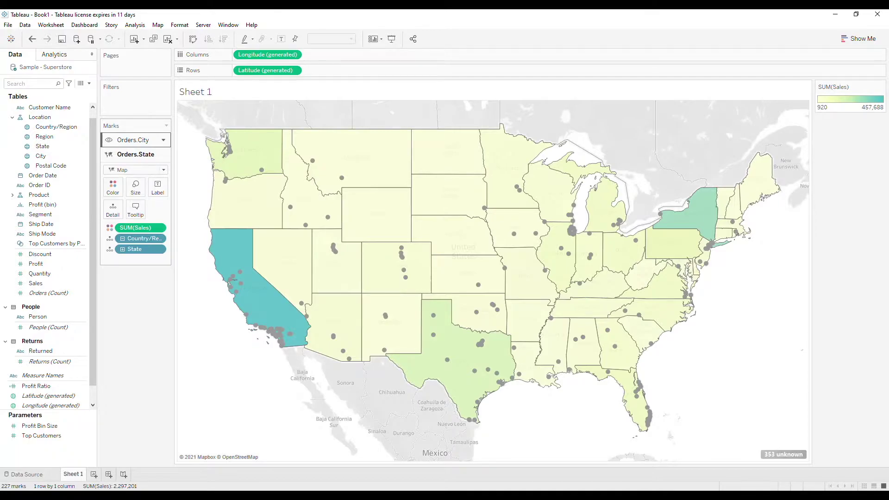
left_click(132, 140)
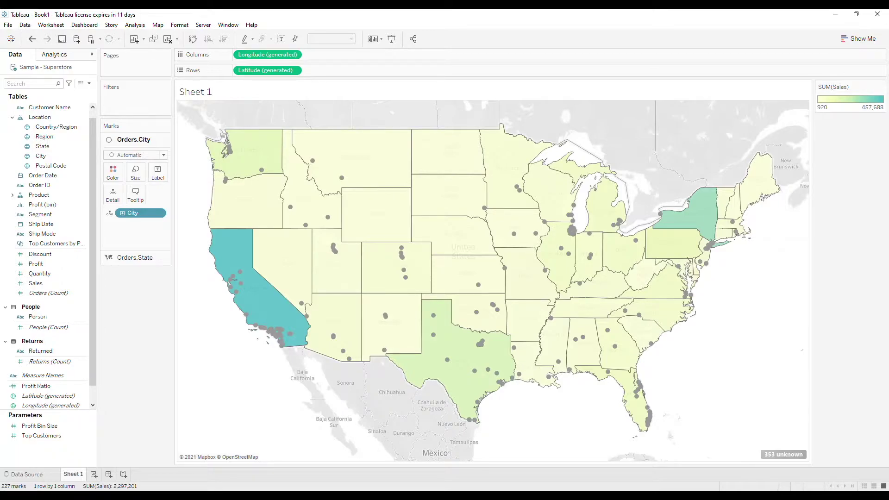
Step: Add State to the detail of the Orders.City layer and size its marks by Quantity
left_click(43, 147)
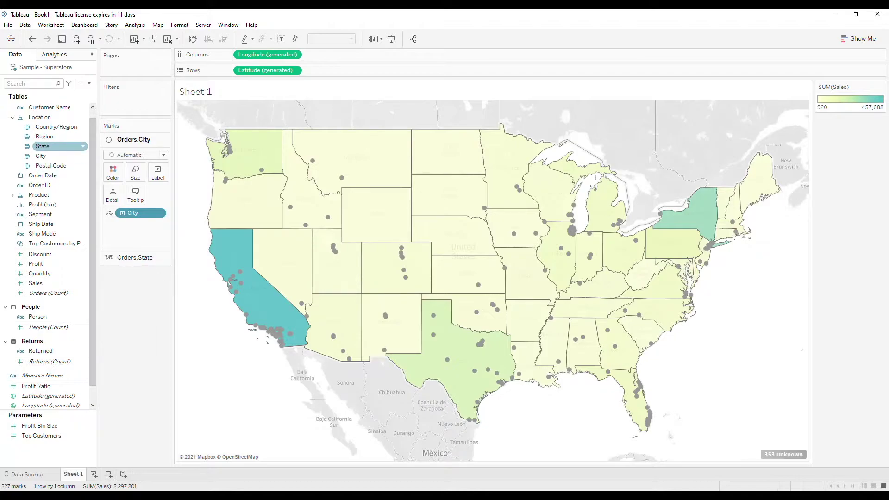
left_click_drag(42, 147, 113, 198)
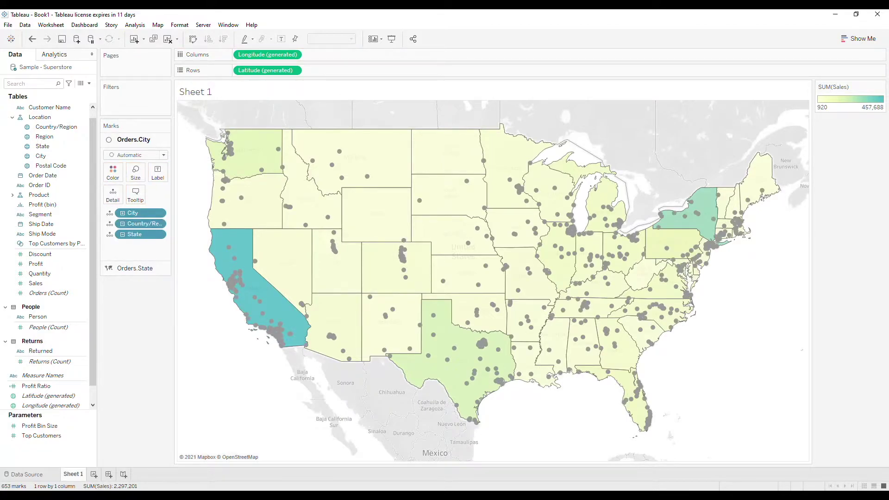
left_click(40, 273)
left_click_drag(40, 274, 135, 173)
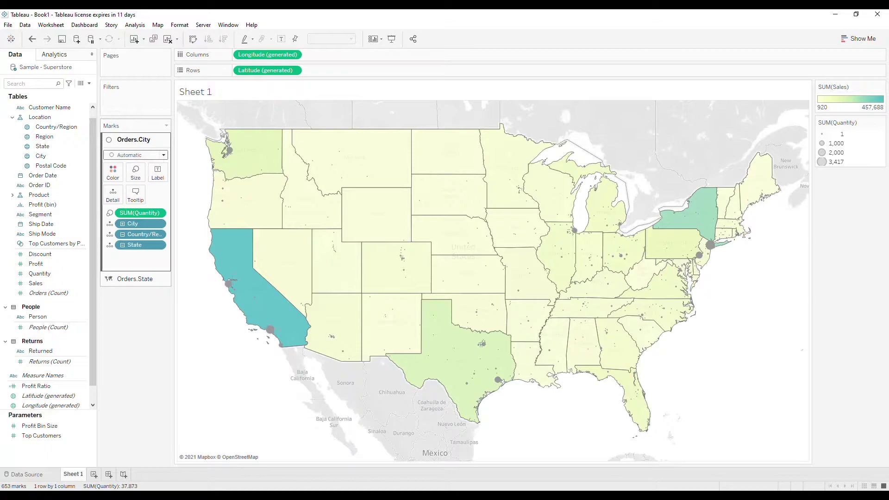
Step: Set the Orders.City layer's mark type to Shape and assign the filled black diamond from the KPI shape palette
left_click(136, 155)
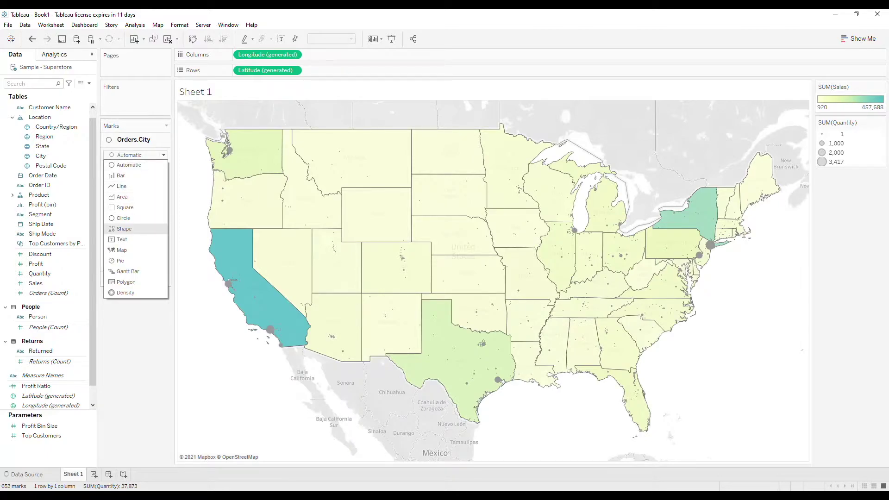
left_click(124, 229)
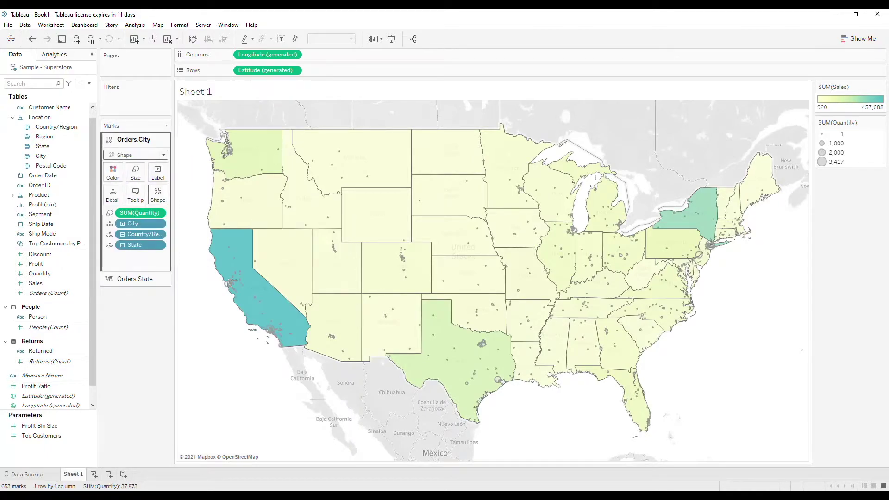
left_click(157, 194)
left_click(177, 260)
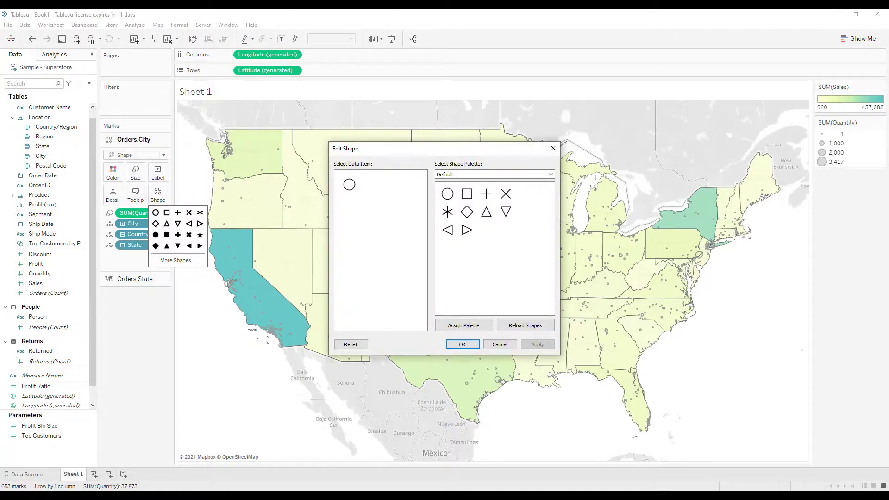
left_click(494, 174)
left_click(463, 244)
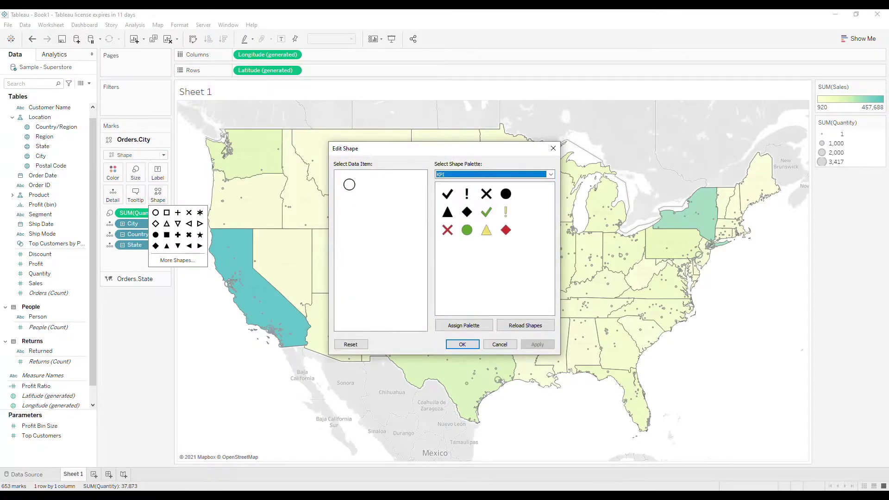
left_click(467, 212)
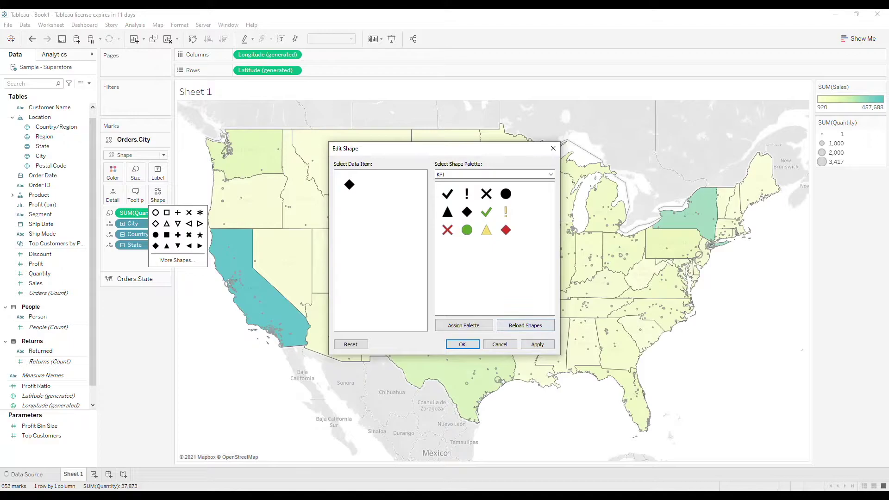
left_click(449, 344)
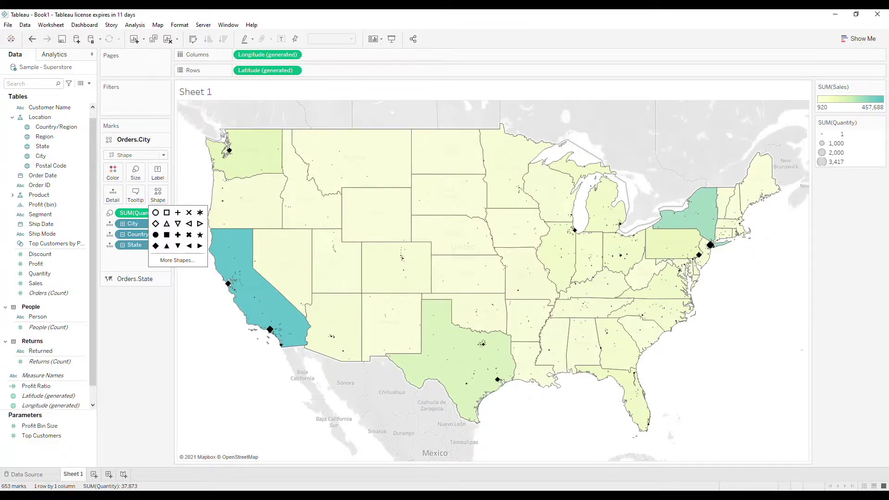
Step: Enlarge the diamond marks on the Orders.City layer considerably and lower their opacity to 34%
left_click(136, 171)
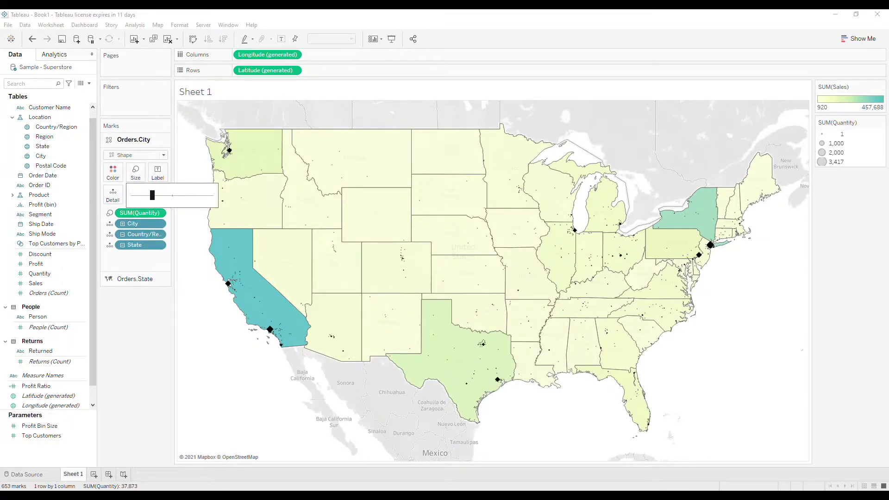
left_click_drag(153, 195, 196, 195)
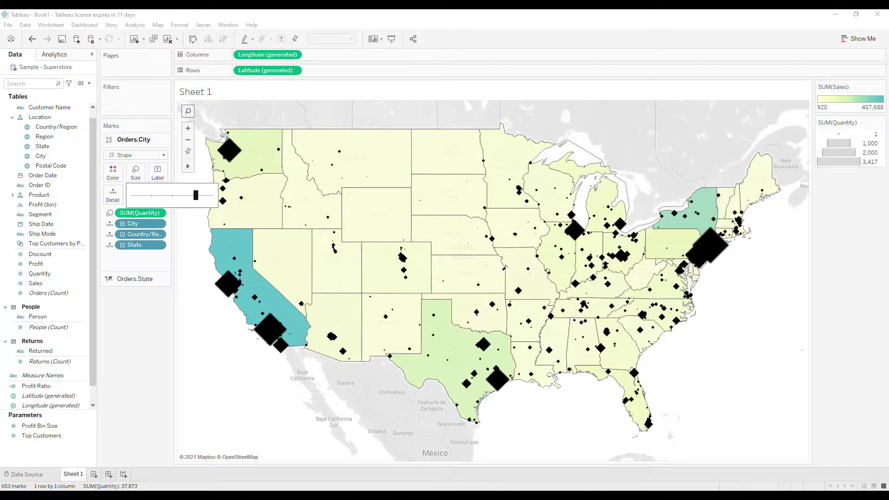
left_click(112, 173)
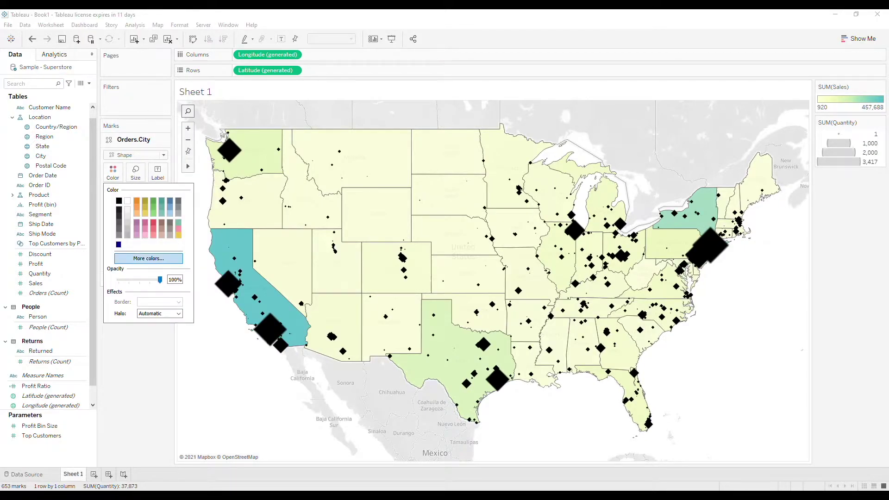
left_click_drag(159, 279, 132, 279)
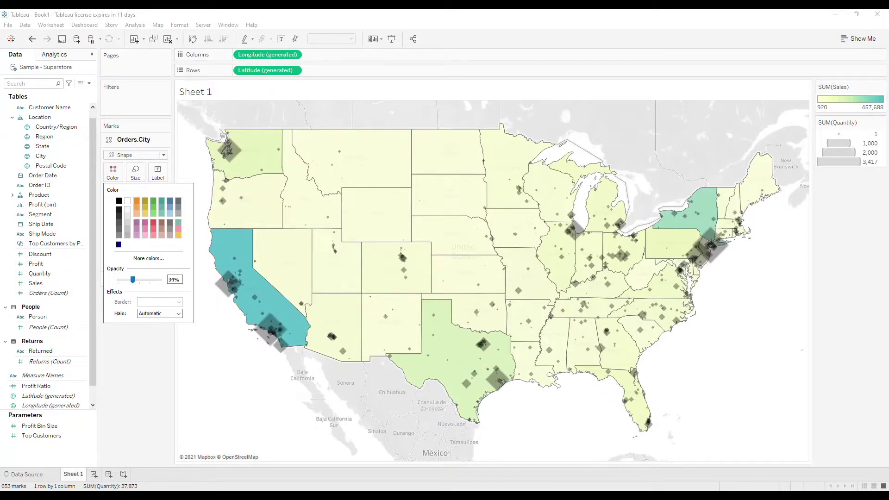
key("Escape")
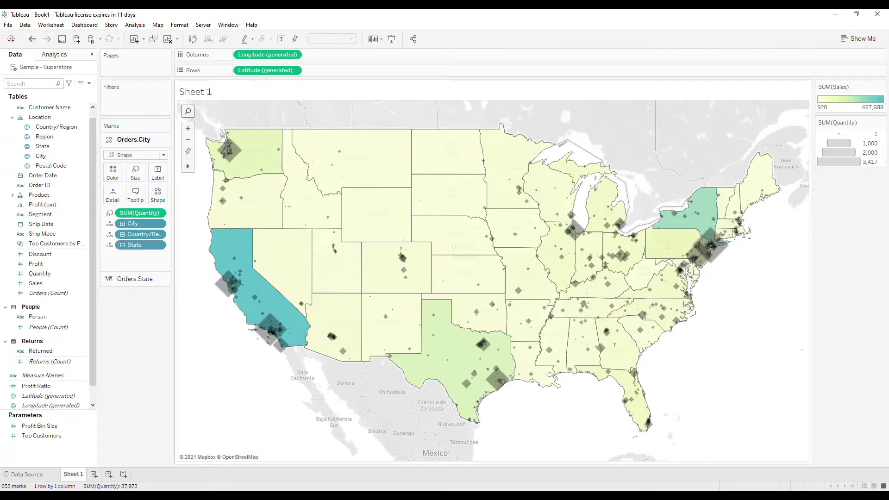
mouse_move(232, 297)
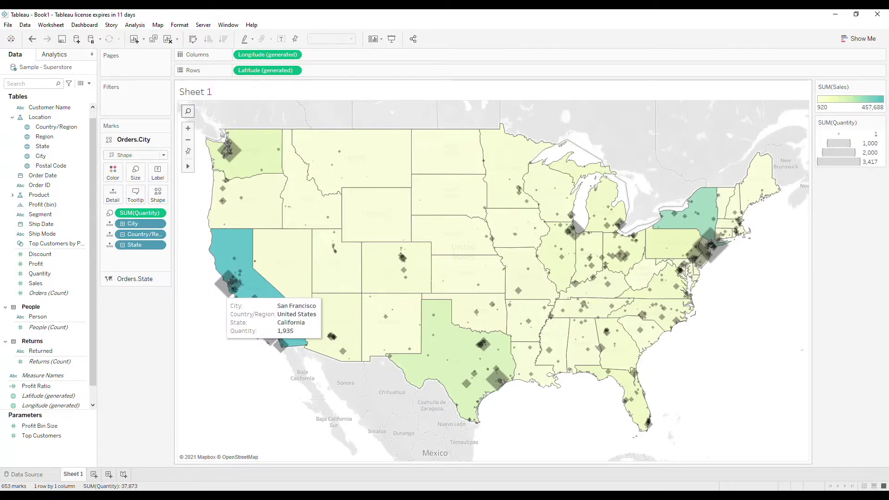
mouse_move(272, 333)
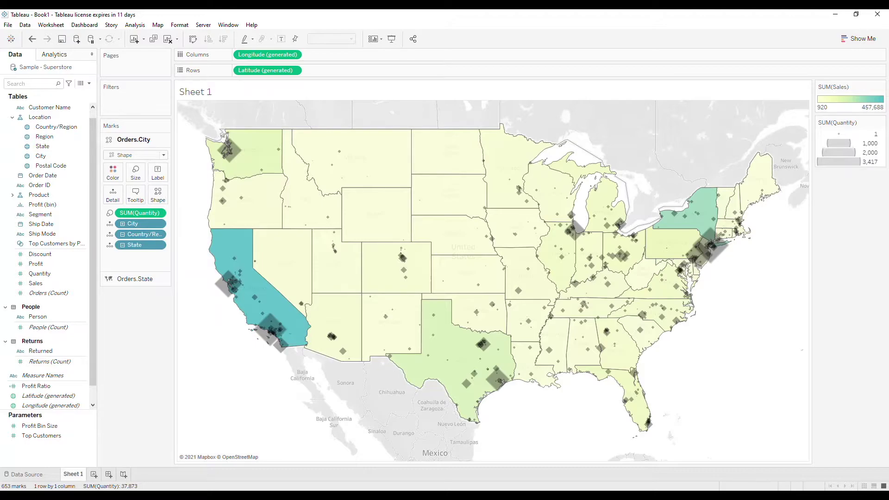
Step: Add Postal Code to the map as a new marks layer detailed by State and City and coloured by Profit Ratio
left_click(51, 166)
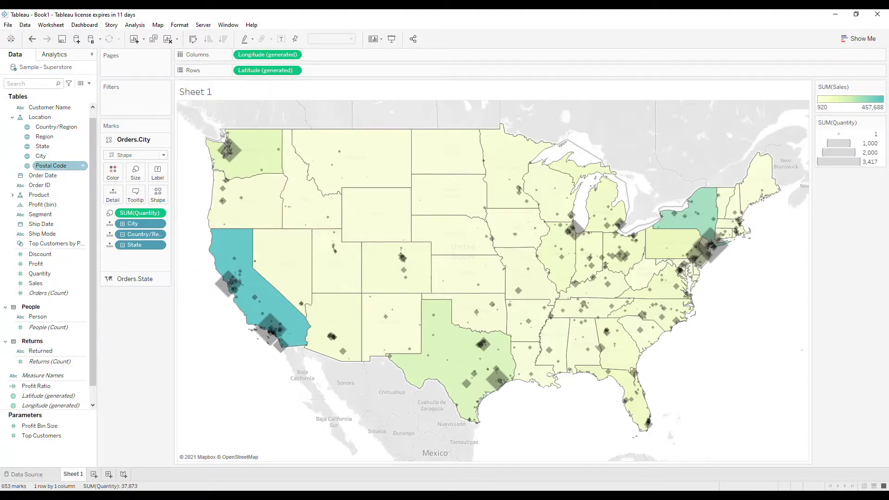
left_click_drag(51, 166, 257, 121)
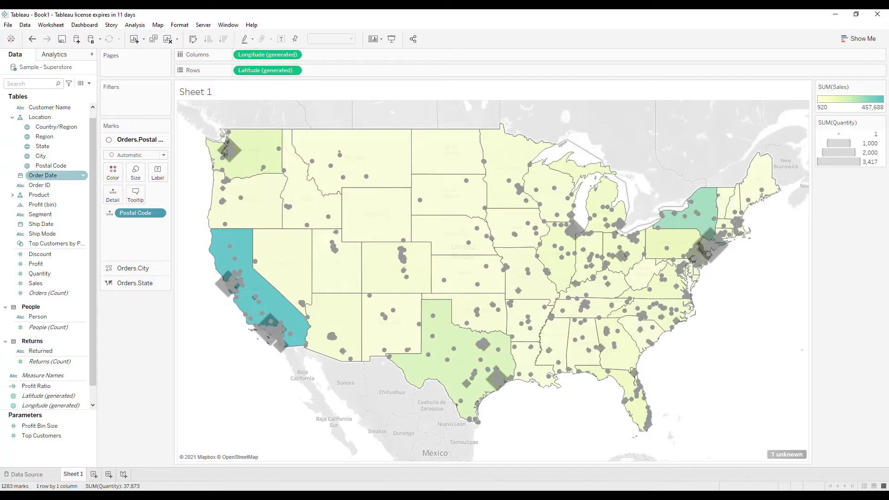
left_click_drag(55, 146, 112, 194)
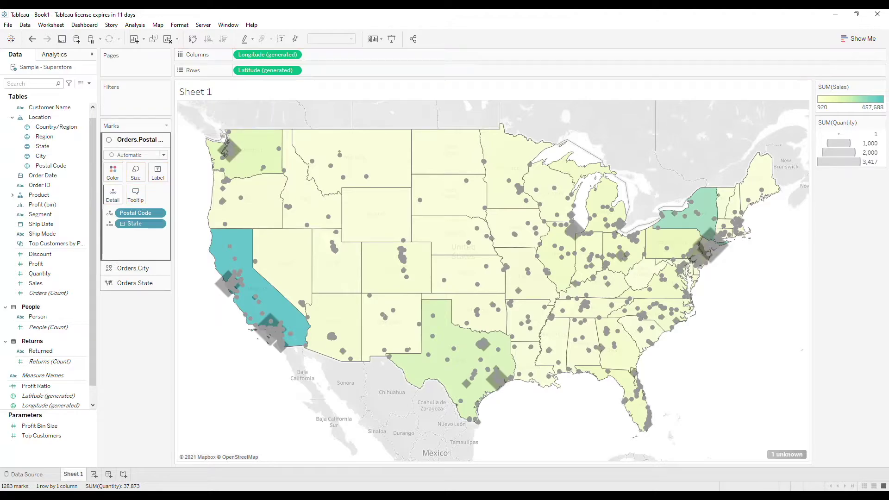
left_click_drag(40, 156, 113, 195)
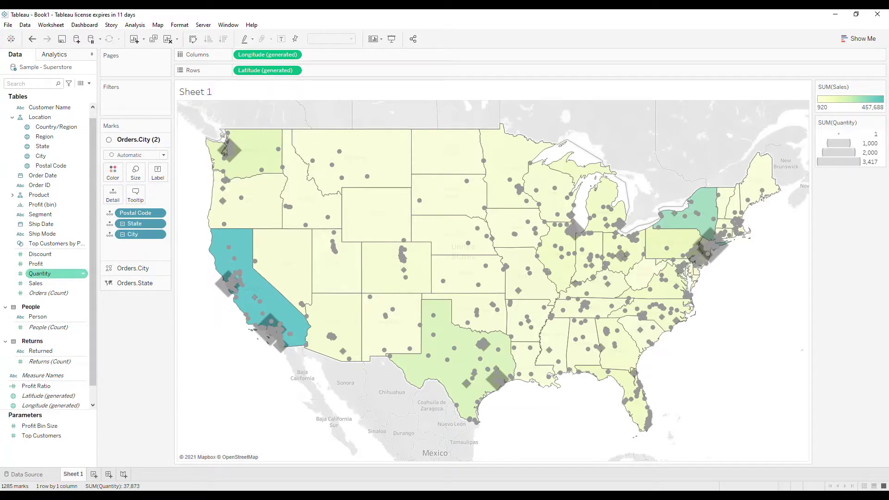
left_click_drag(36, 386, 112, 171)
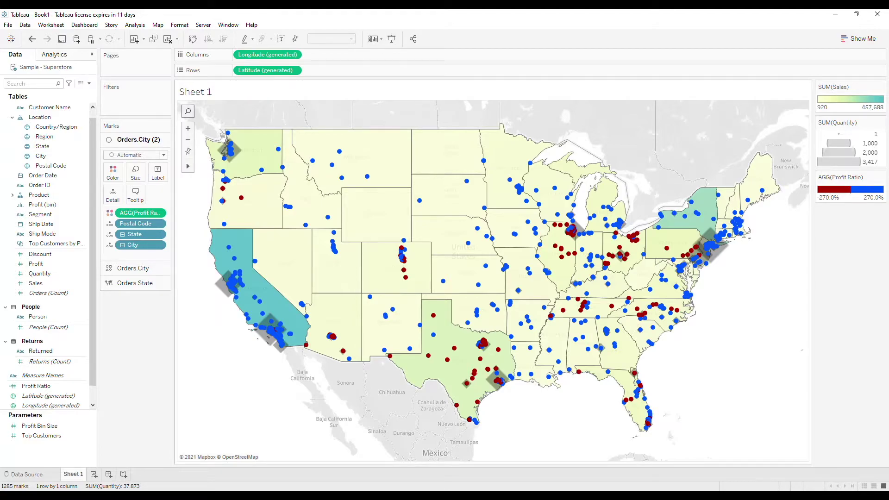
Step: Search the map for California, United States, examine its postal code marks, and reset the map view
left_click(187, 111)
type("calif")
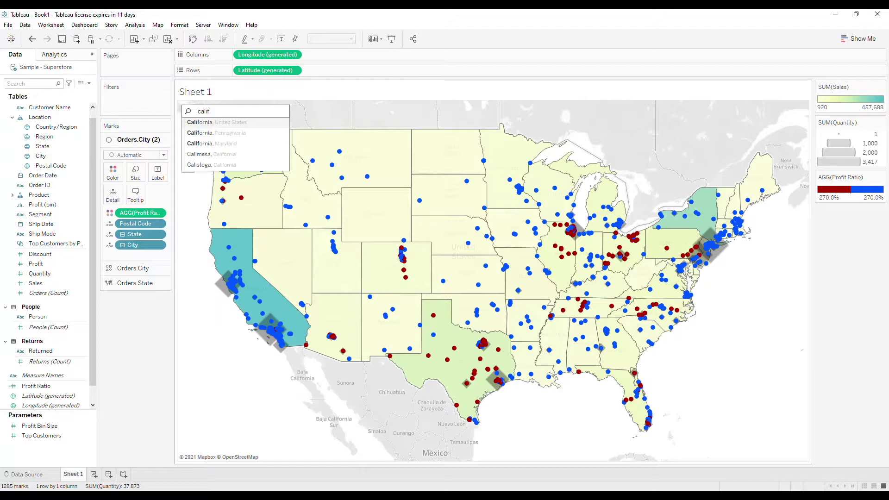
key("Return")
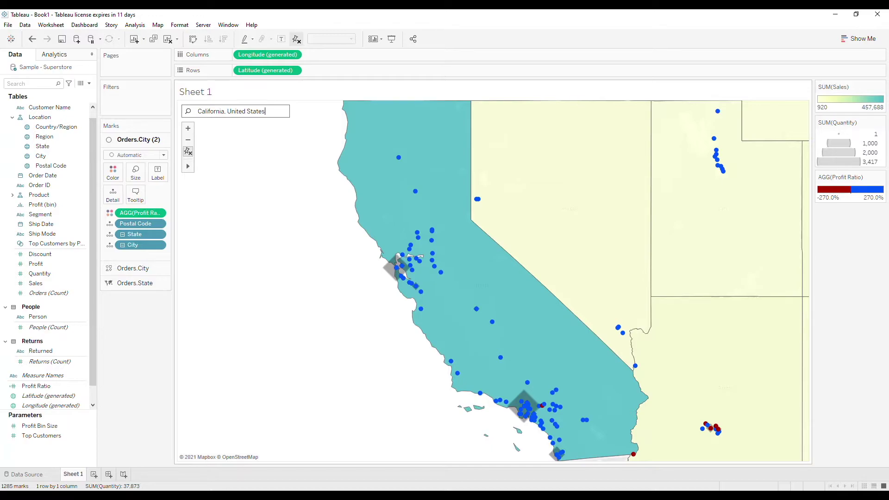
mouse_move(547, 413)
left_click(297, 39)
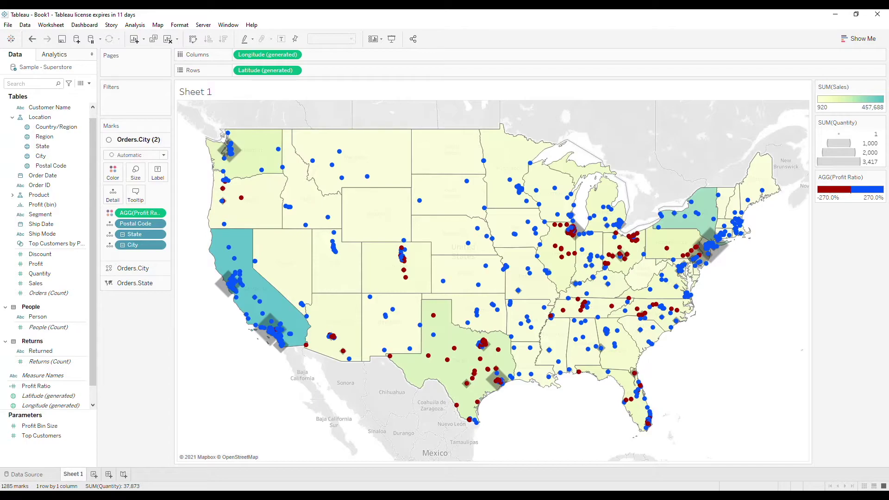
Step: Disable selection for the Orders.State marks layer
left_click(134, 283)
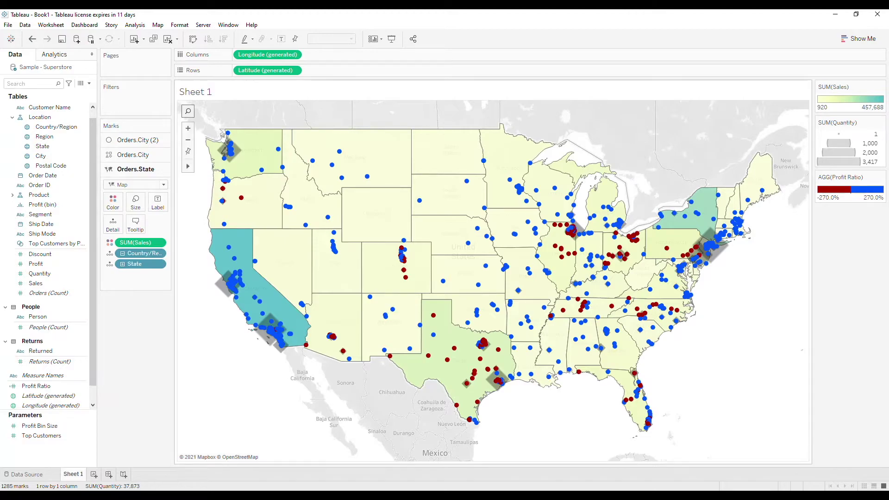
mouse_move(336, 283)
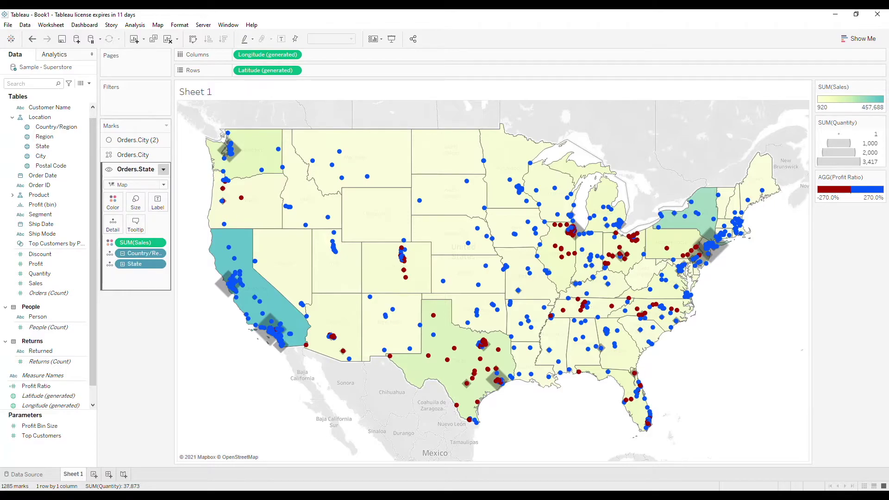
left_click(163, 169)
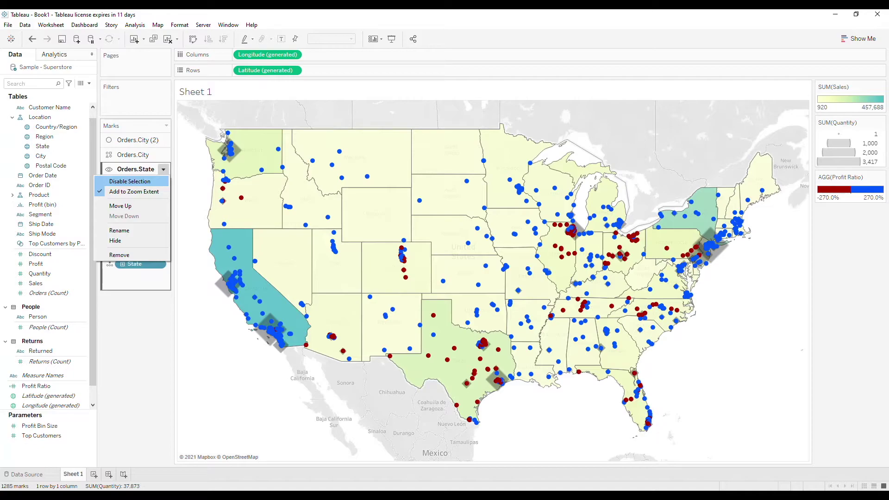
left_click(130, 181)
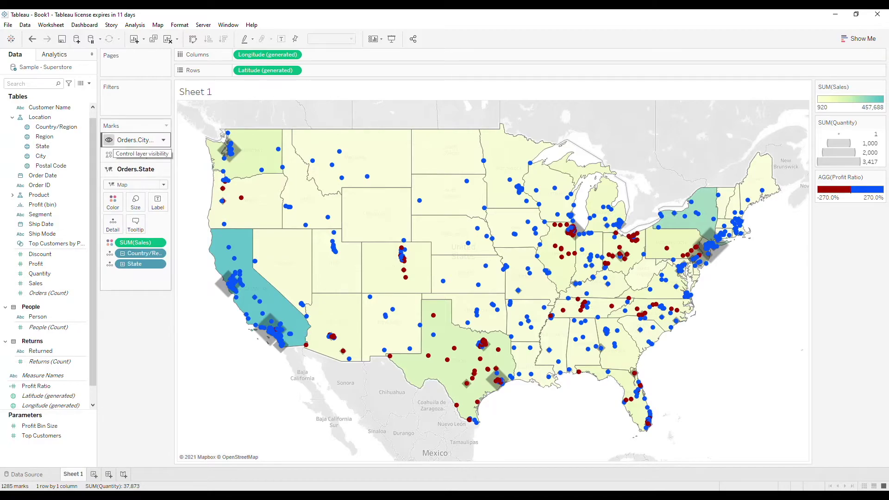
Step: Toggle the Orders.City (2) layer's visibility off and on, and swap its stacking order with Orders.City and back
left_click(109, 140)
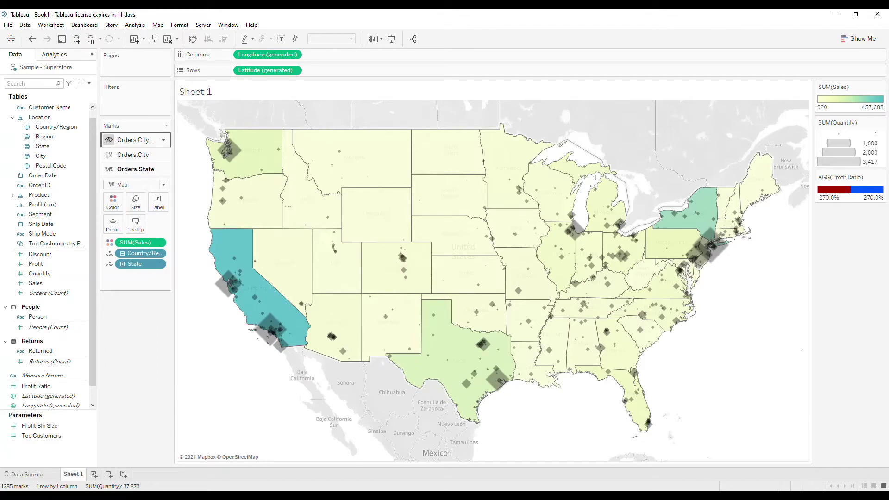
left_click(108, 140)
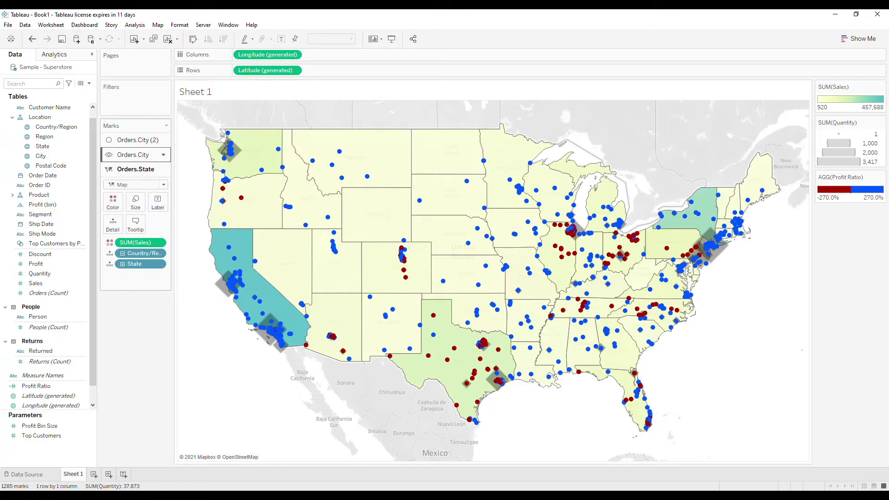
left_click_drag(109, 154, 111, 156)
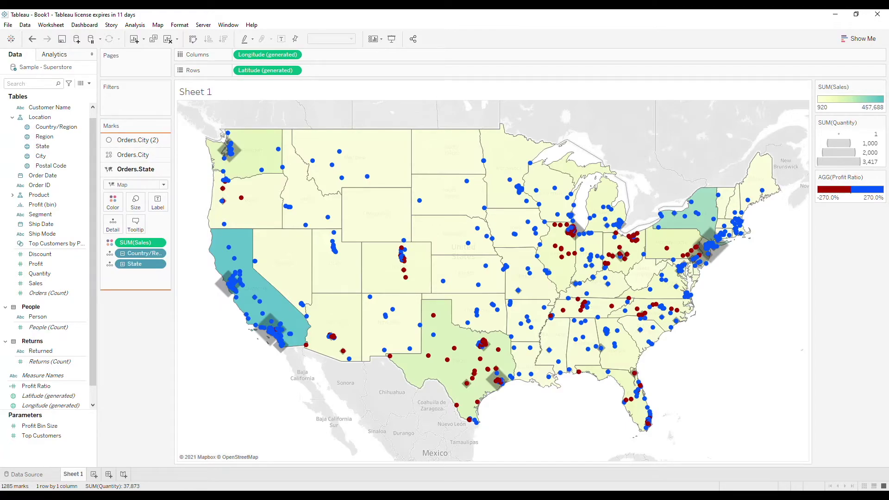
left_click_drag(112, 156, 112, 140)
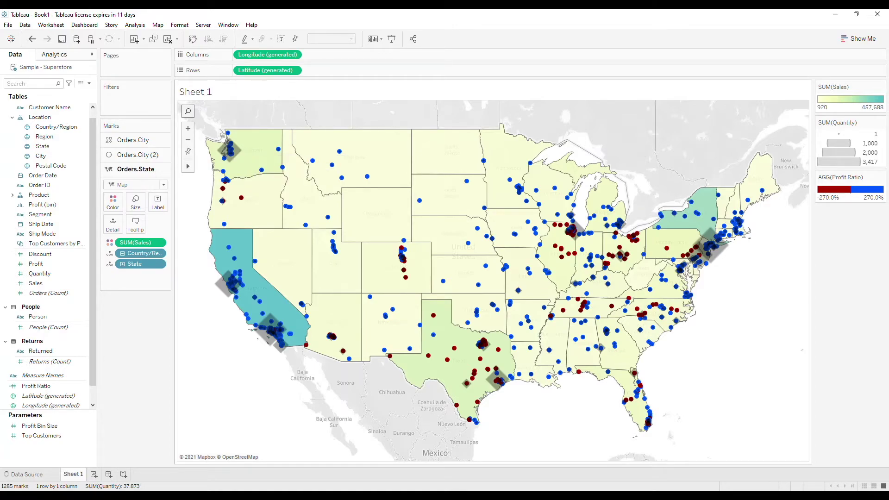
left_click_drag(138, 154, 137, 138)
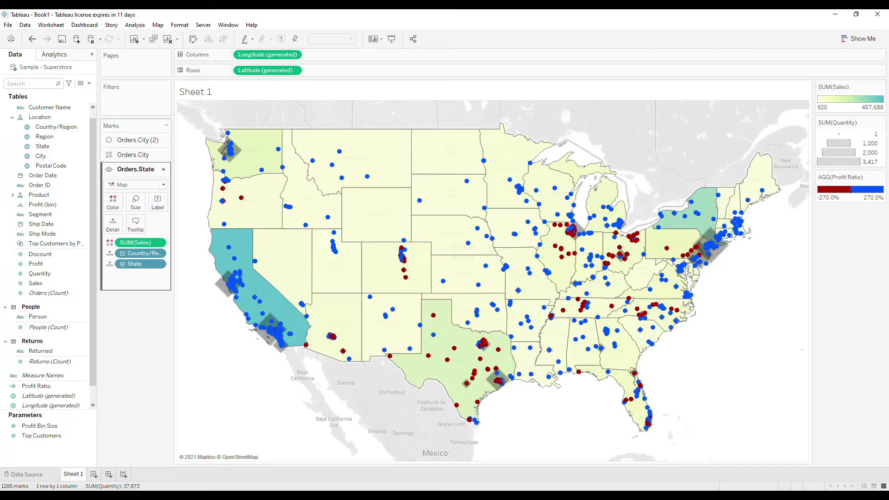
Step: Rename the Orders.City (2) marks layer as Postal Code
left_click(133, 155)
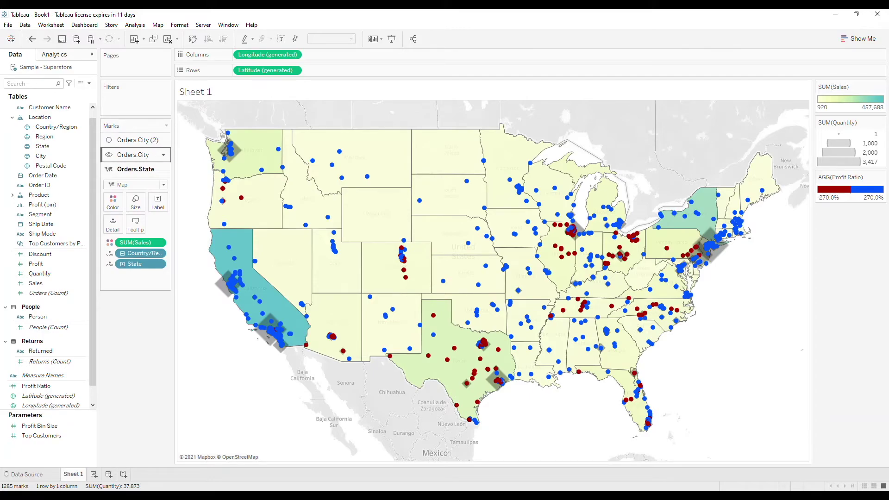
left_click(135, 140)
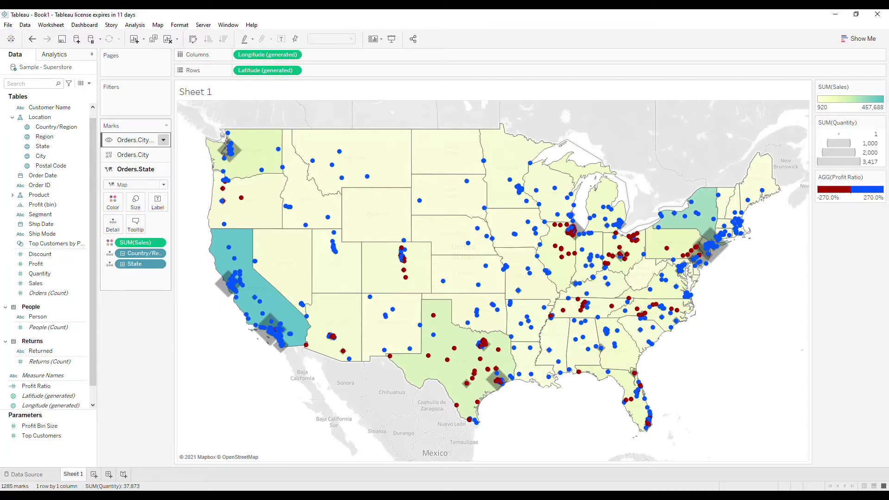
double_click(134, 140)
key("shift+Home")
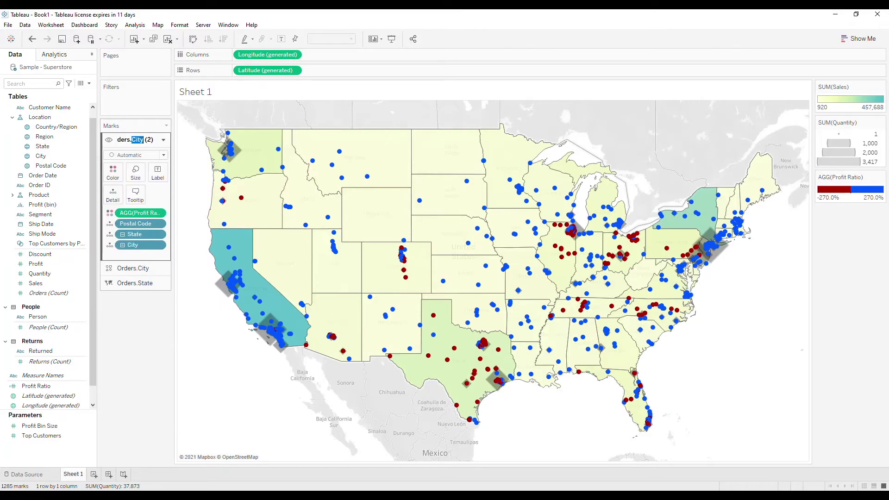
type("Postal Code")
key("Return")
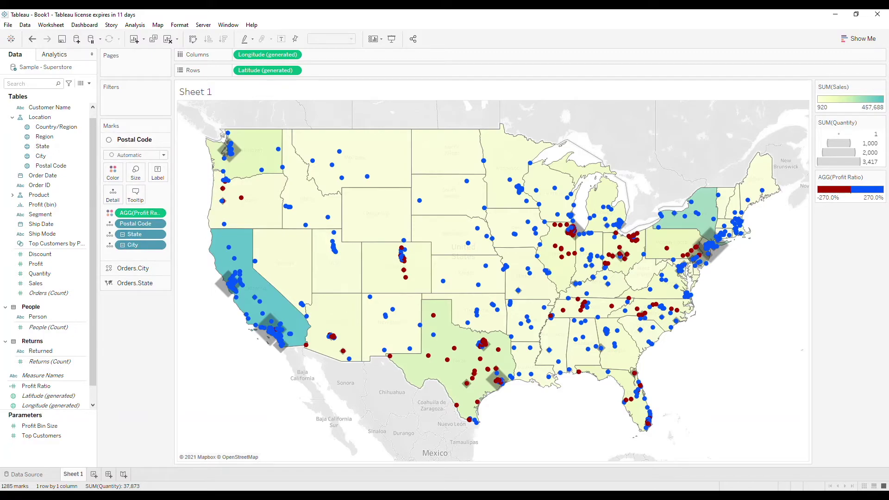
Step: Rename the Orders.City marks layer as City
left_click(134, 268)
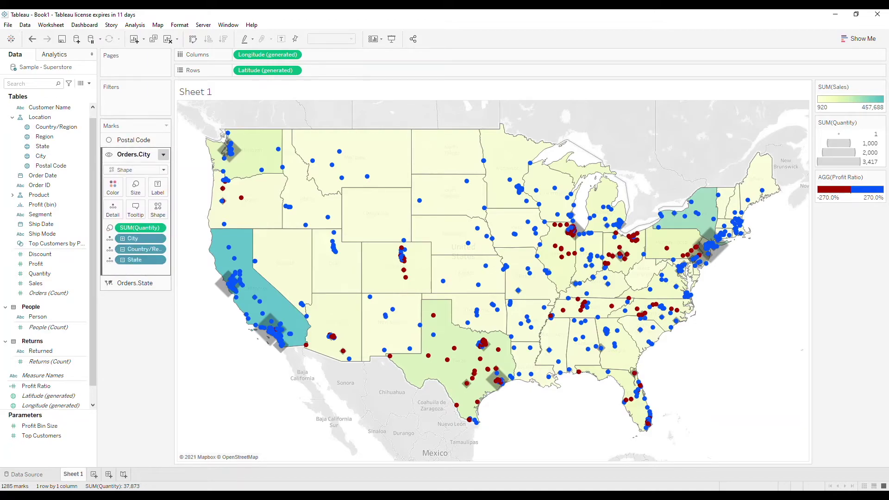
left_click(163, 154)
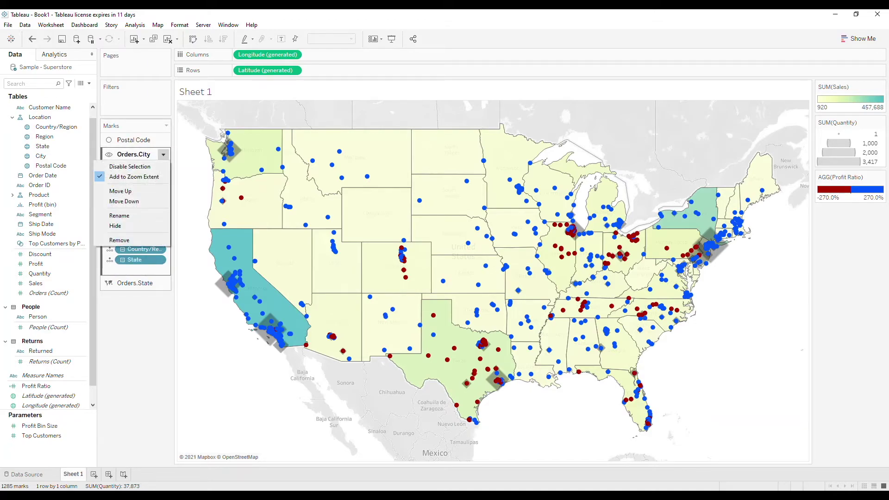
left_click(119, 215)
type("City")
key("Return")
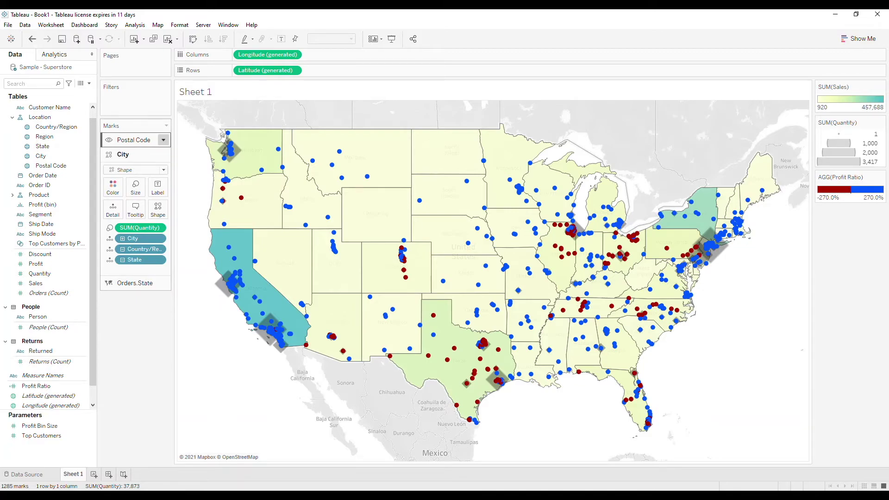
Step: Remove the Postal Code marks layer from the map
left_click(163, 140)
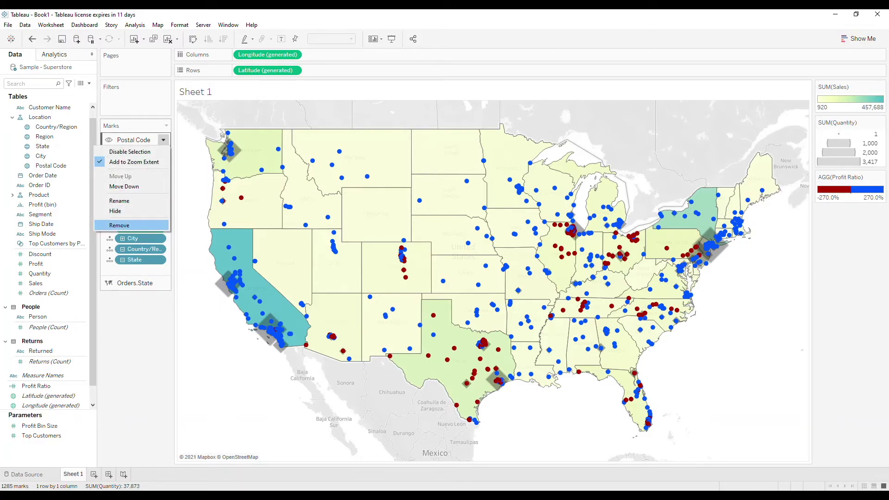
left_click(119, 225)
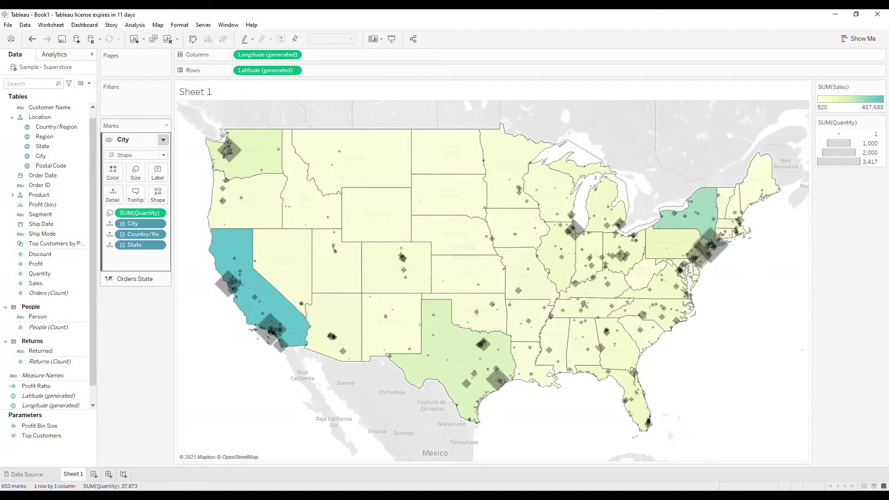
left_click(163, 140)
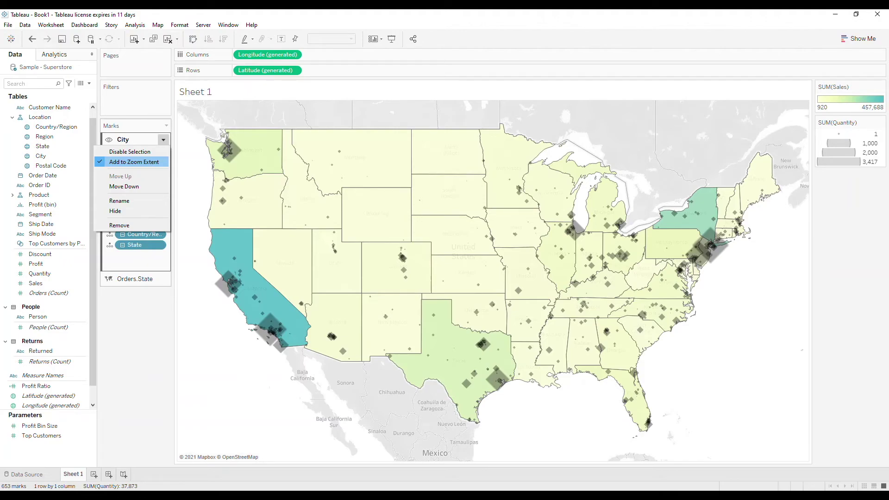
key("Escape")
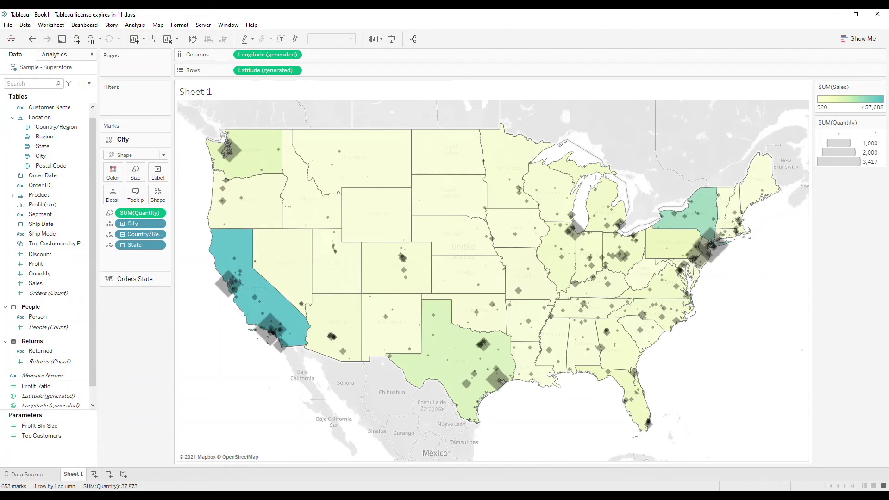
Step: Filter the map by the State field, keeping only Arizona
left_click(43, 145)
left_click_drag(42, 145, 132, 98)
left_click(405, 283)
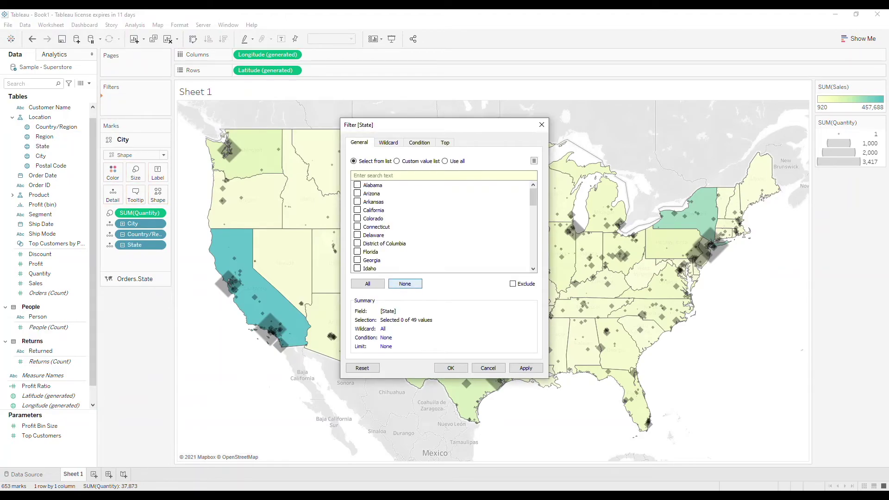
left_click(357, 193)
key("Return")
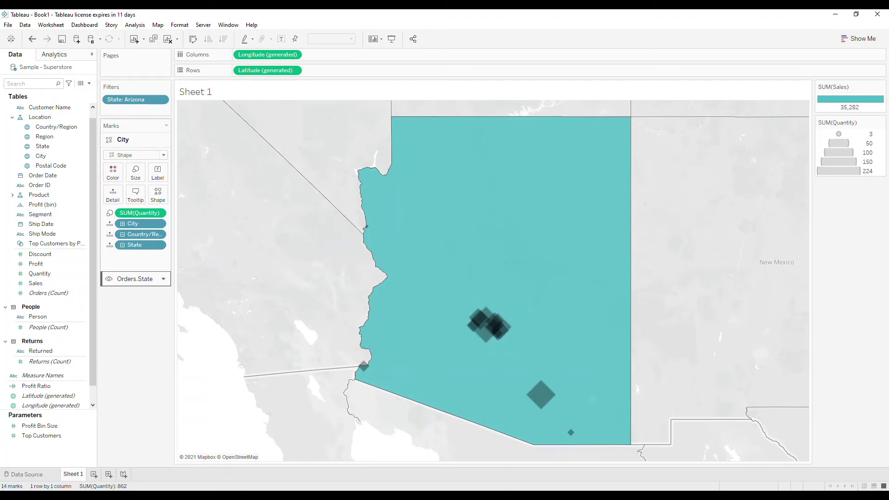
Step: Turn off Add to Zoom Extent for the Orders.State marks layer
left_click(134, 278)
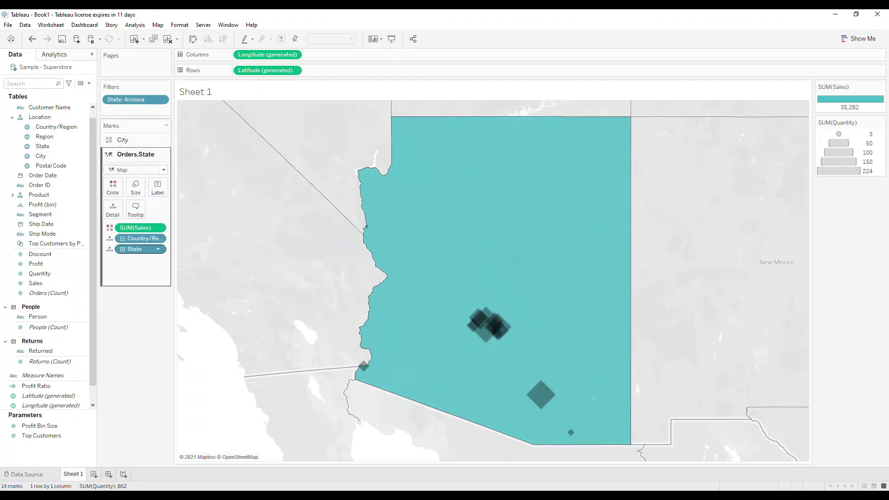
left_click(163, 155)
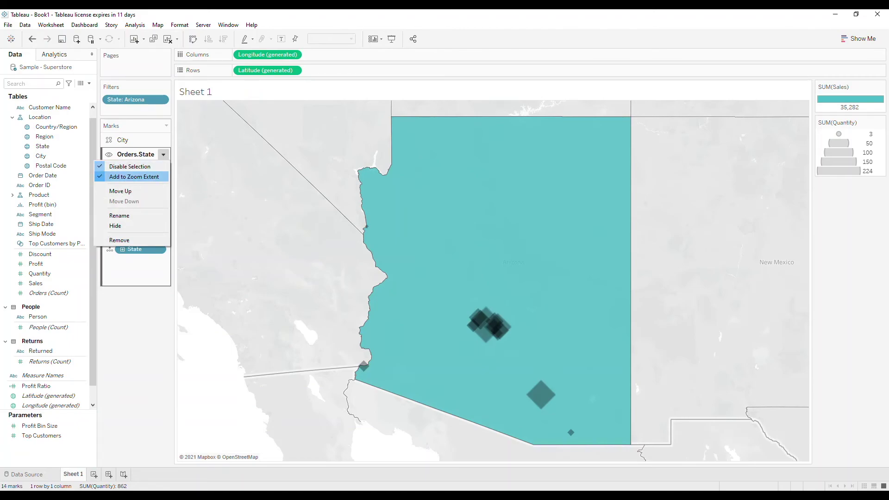
left_click(134, 176)
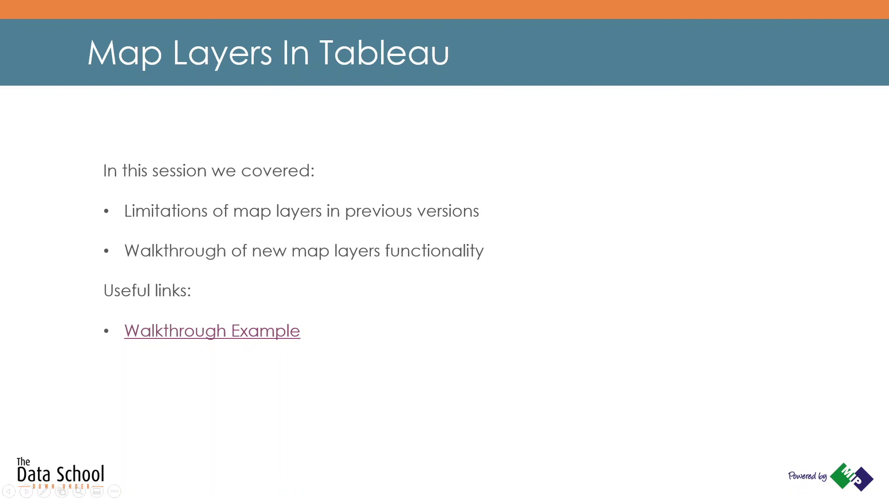
Step: Open the Walkthrough Example link in the browser, read the section on adding a marks layer, and switch to the datavis.blog Tableau Map Layers post
left_click(223, 331)
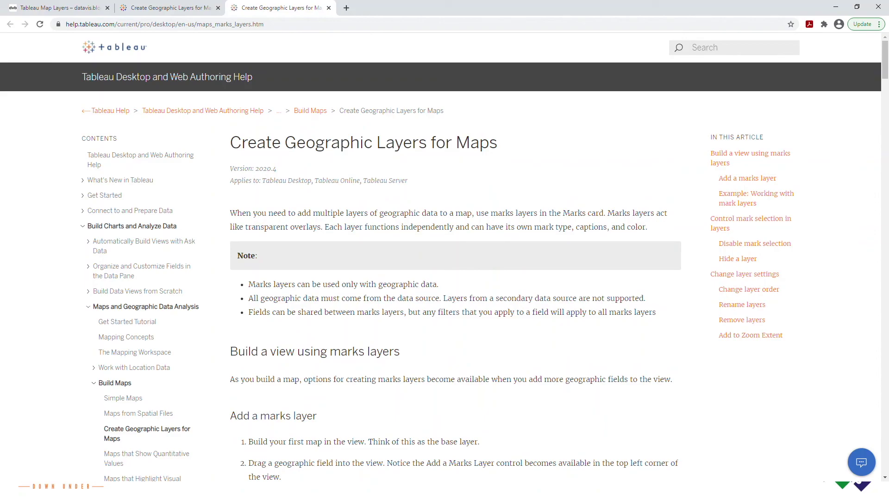
scroll(445, 259, "down", 3)
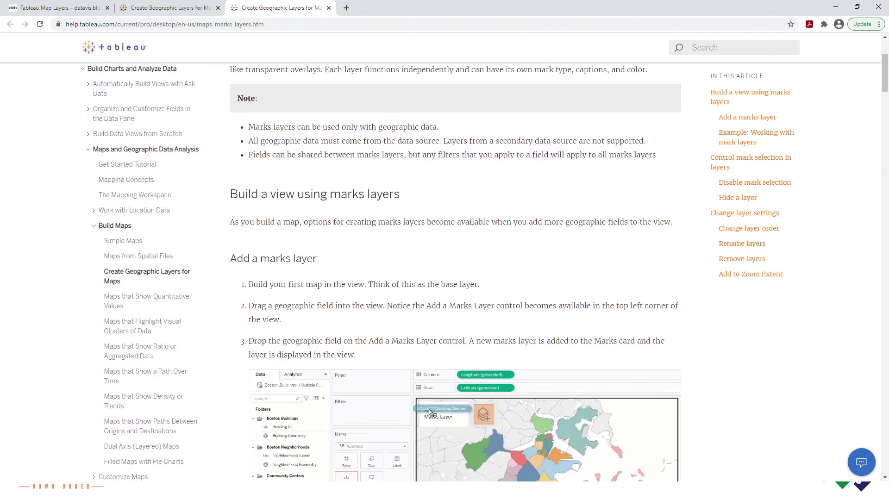
scroll(444, 260, "down", 6)
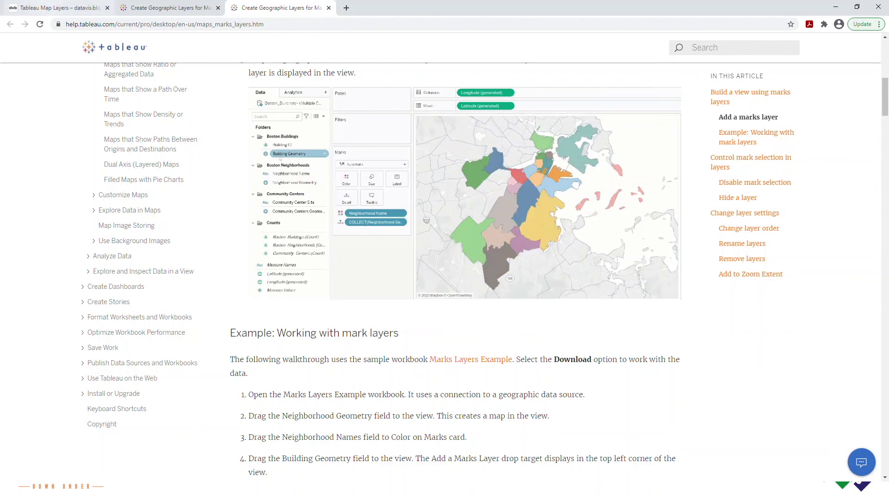
key("ctrl+1")
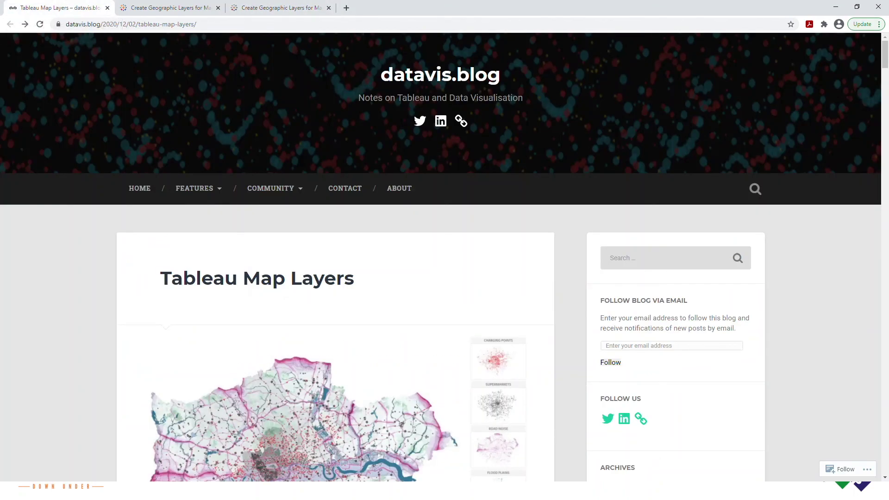